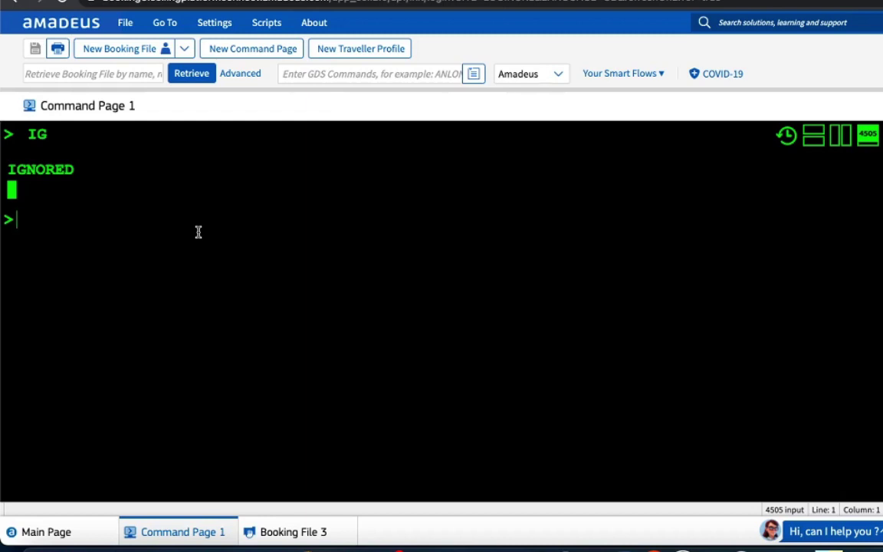
Display the flight schedules from London to Istanbul for 23 February with the entry SN23FEBLONIST.
text(SN23FEB)
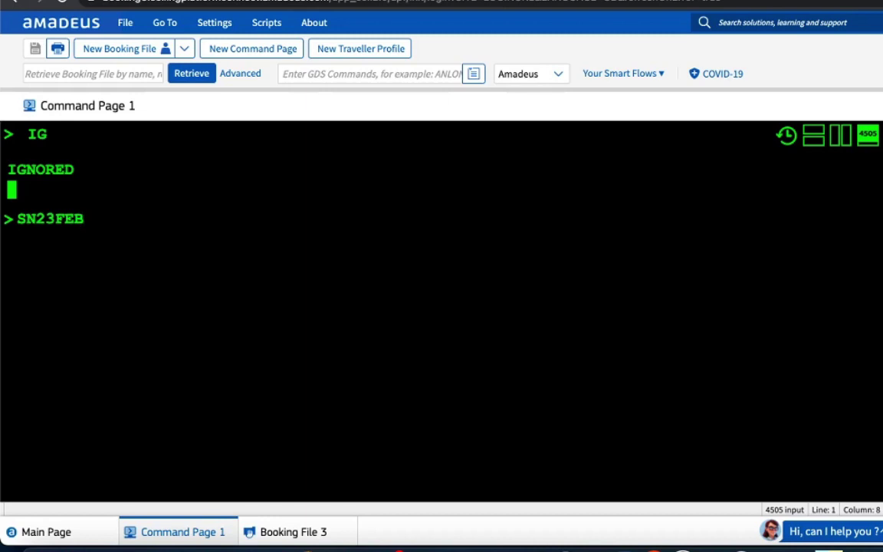
text(LON)
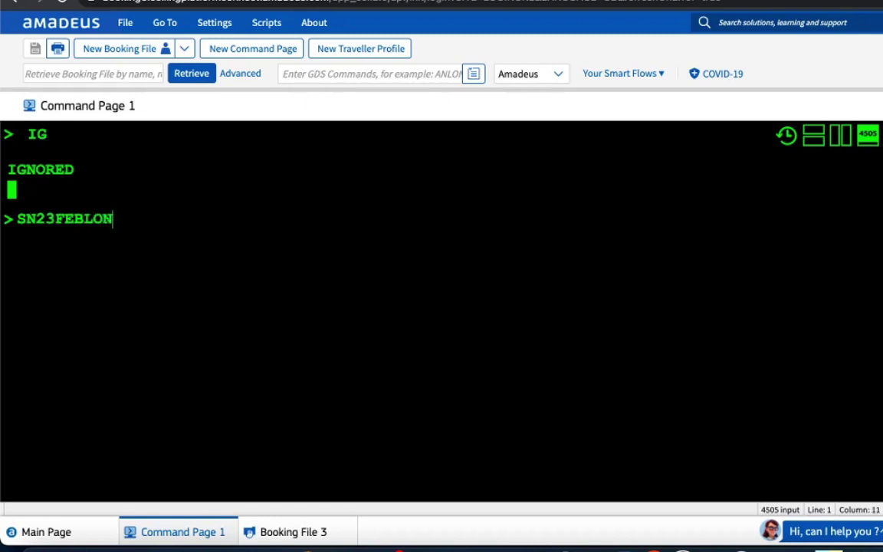
text(IST)
key(Return)
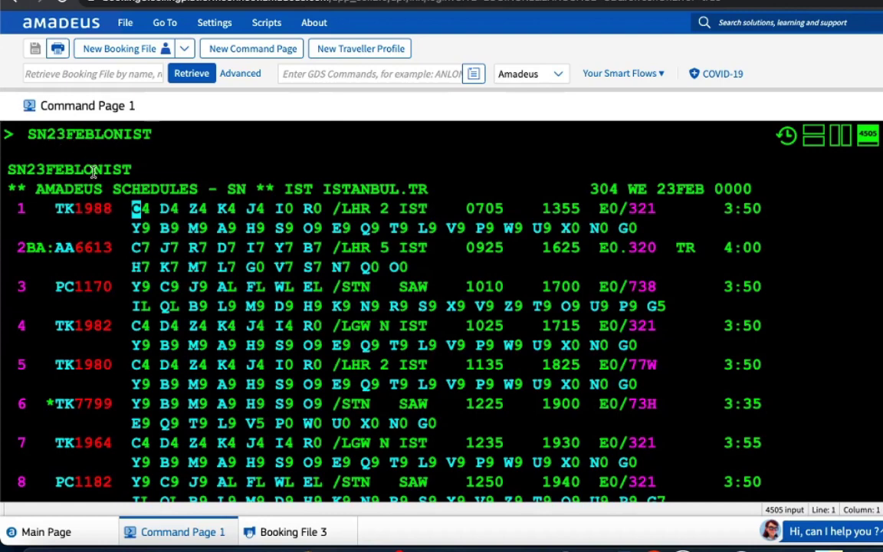
Sell one Y-class seat on Pegasus flight PC1170 from line 3 of the schedule with the entry SS1Y3.
click(85, 207)
mouse_move(65, 281)
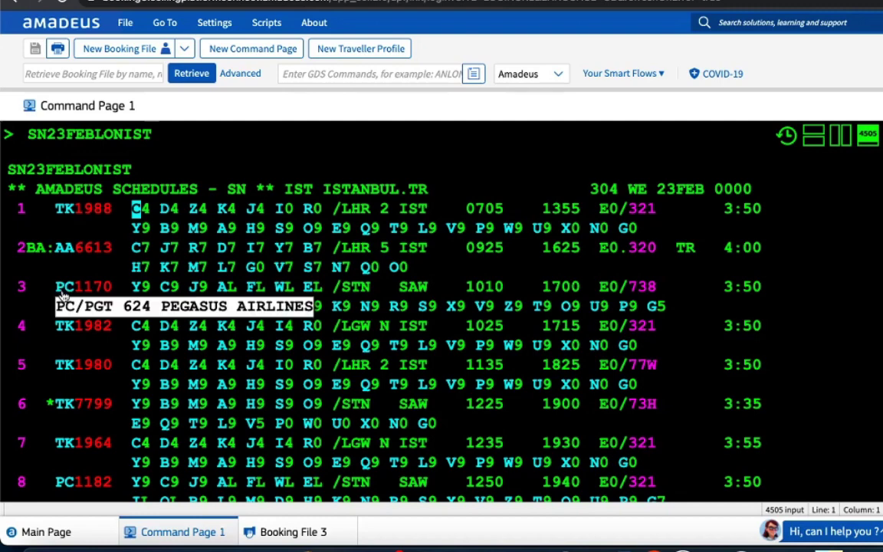
click(80, 252)
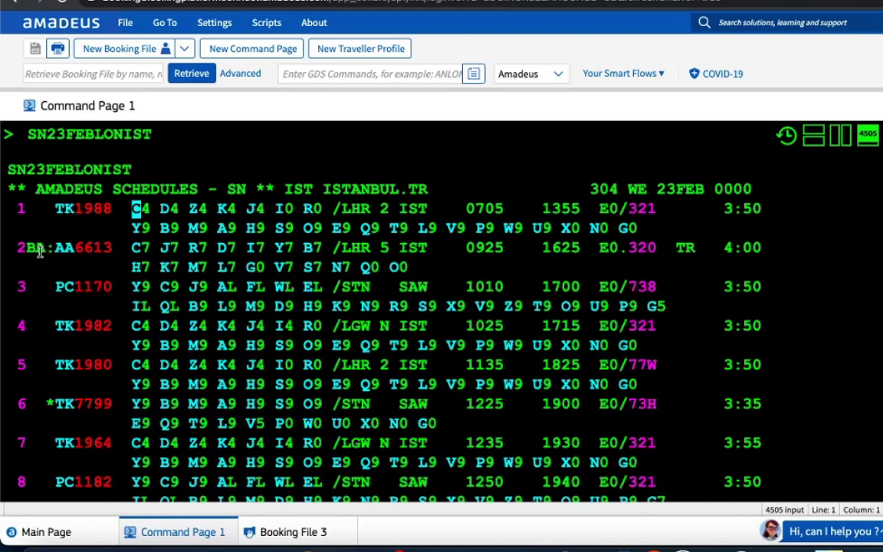
mouse_move(46, 250)
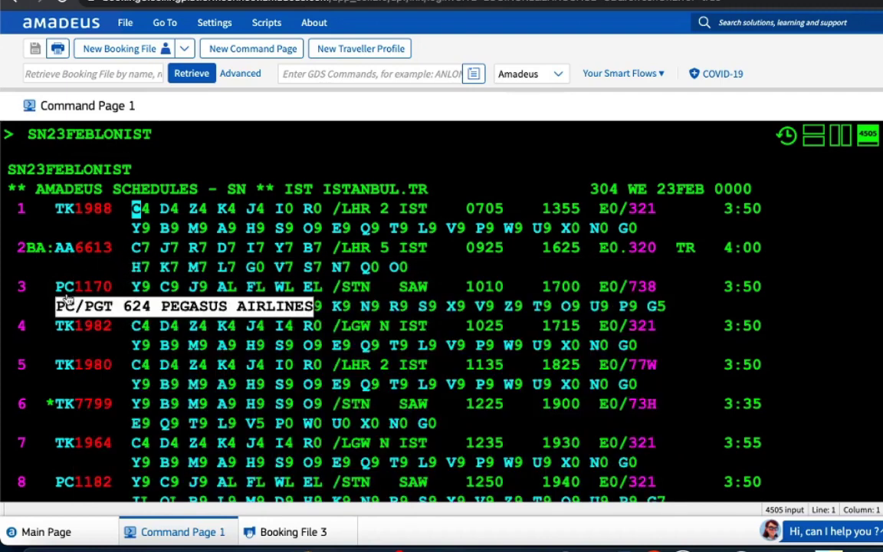
mouse_move(113, 300)
scroll(119, 302, down, 4)
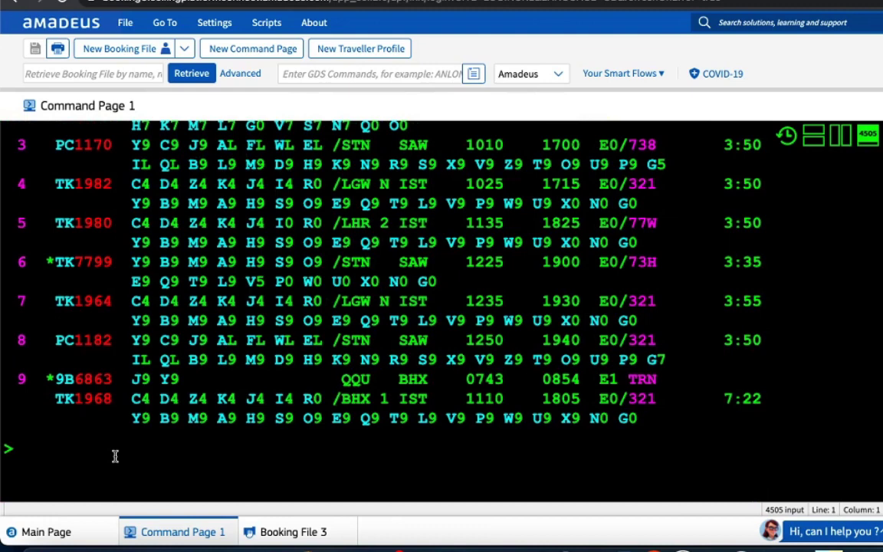
text(SS)
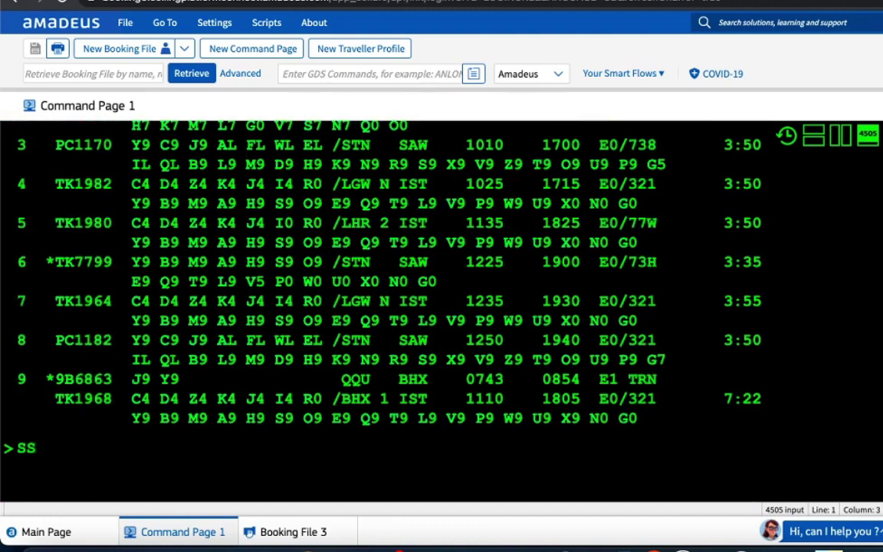
text(1Y3)
key(Return)
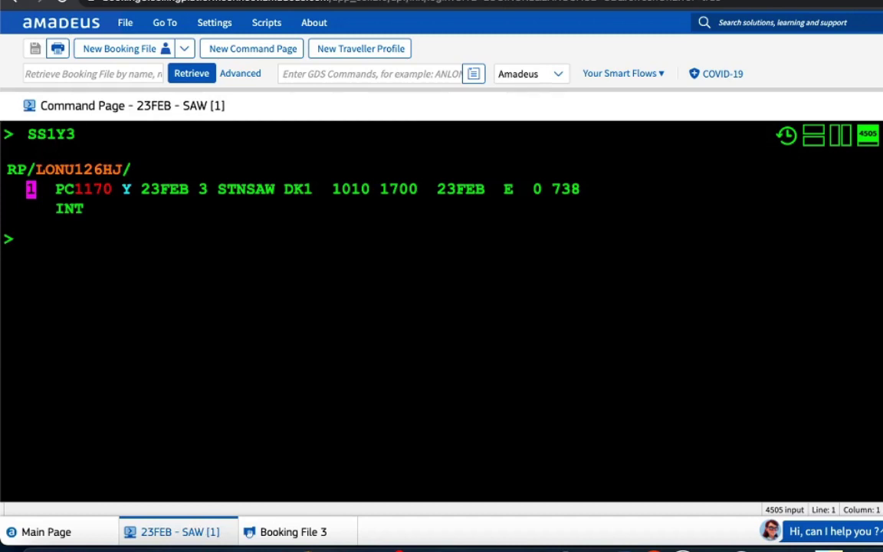
Display the return flight schedules from Istanbul to London for 26 February with the entry SN26FEBISTLON.
text(SN)
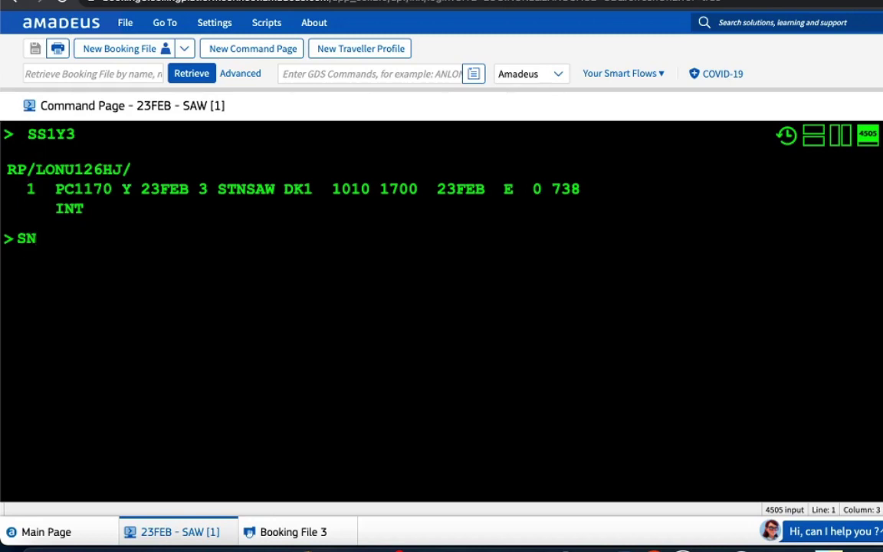
text(26FEB)
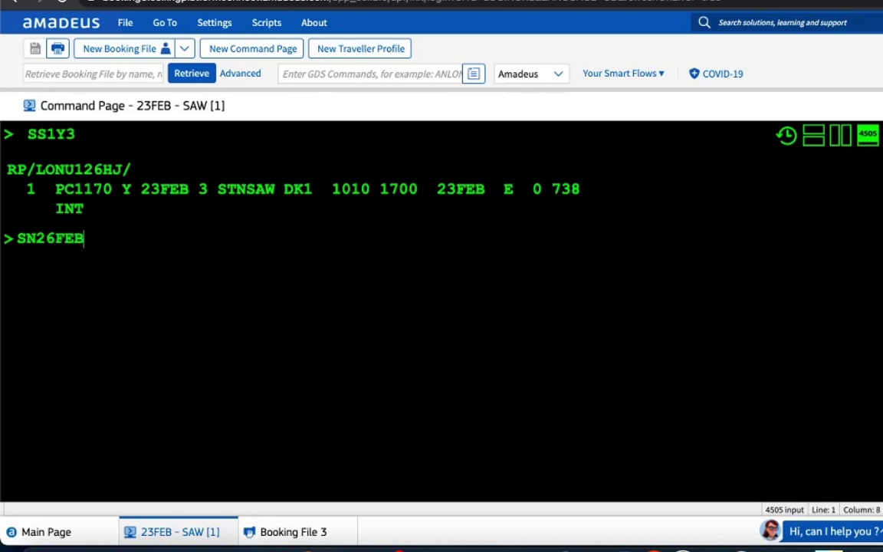
text(IST)
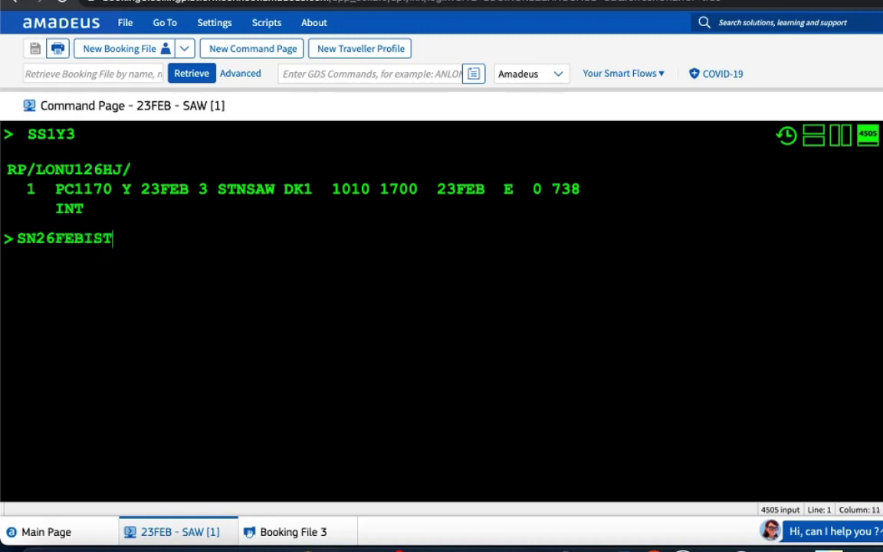
text(LON)
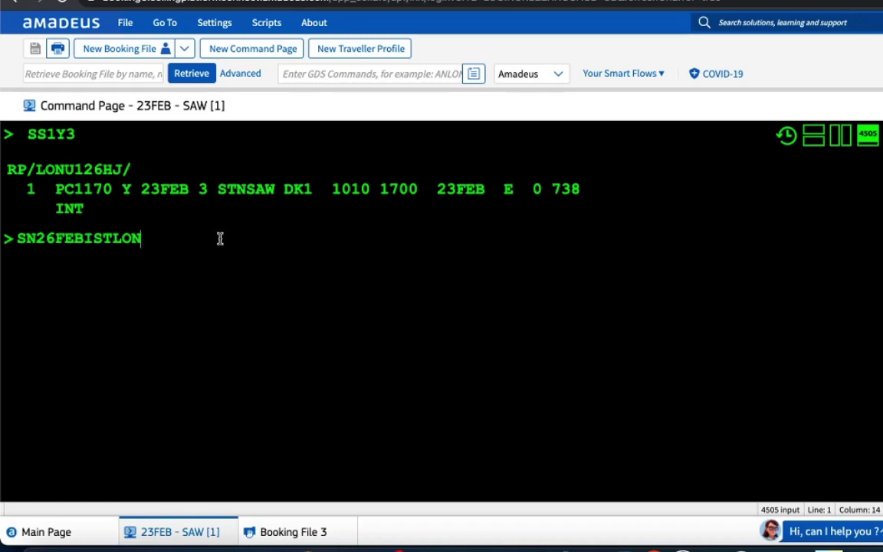
key(Return)
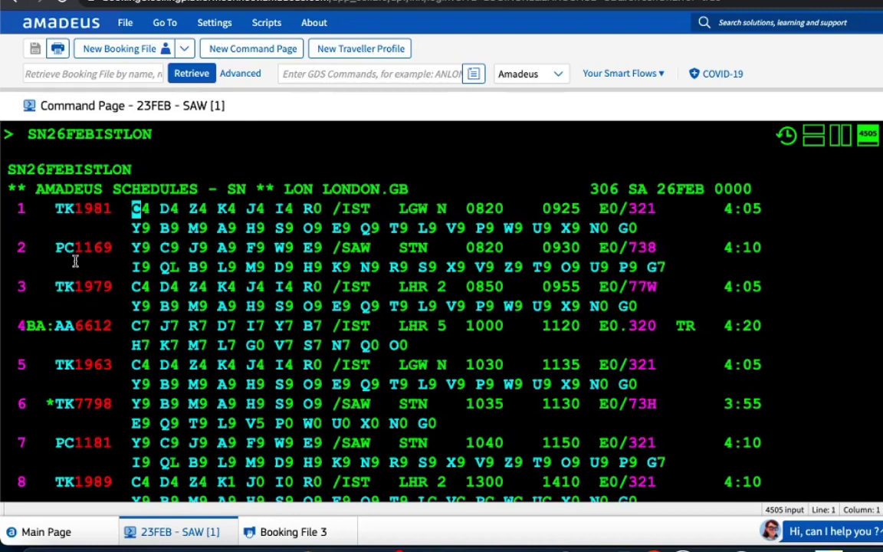
Sell one Y-class seat on Turkish Airlines flight TK1981 from line 1 of the return schedule with the entry SS1Y1.
mouse_move(69, 249)
mouse_move(68, 213)
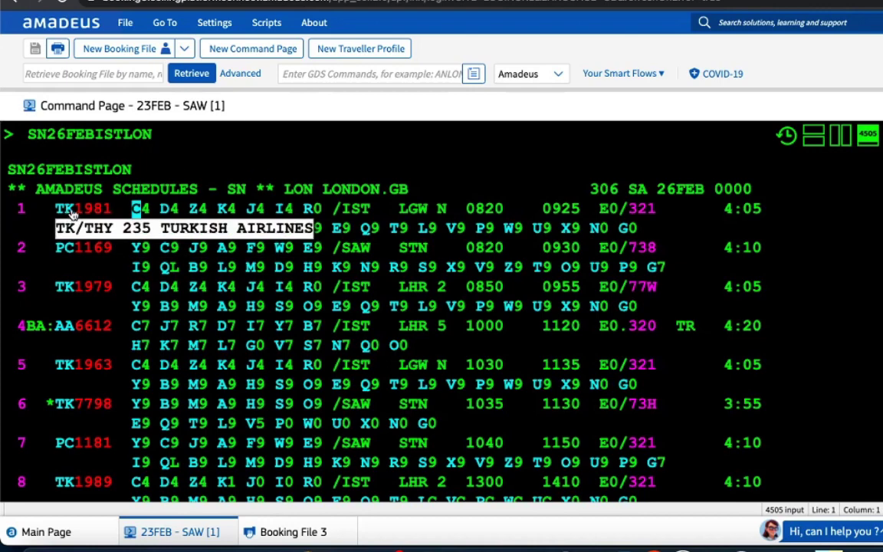
scroll(282, 355, down, 3)
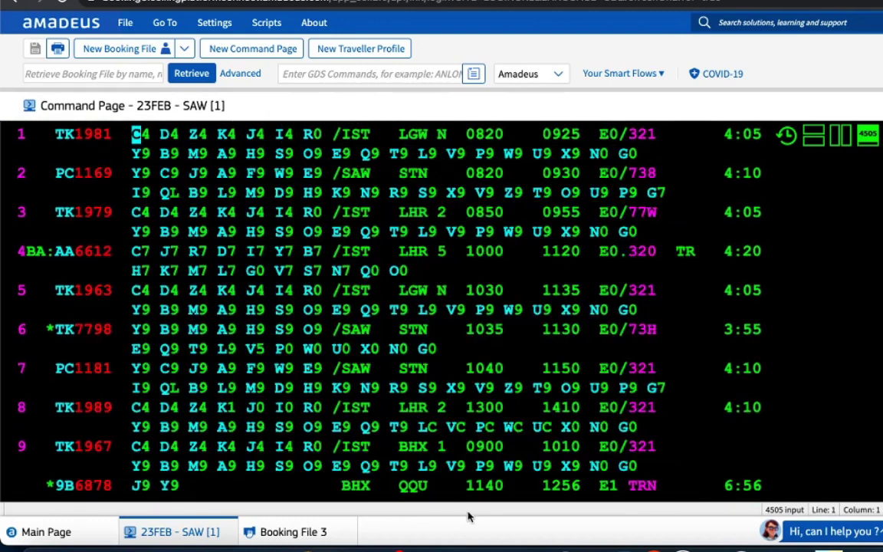
scroll(536, 460, down, 3)
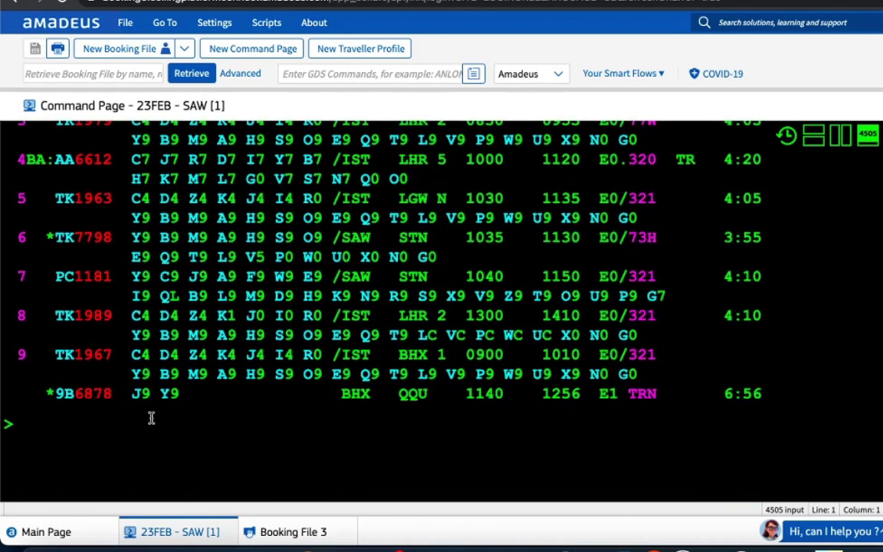
text(SS1Y)
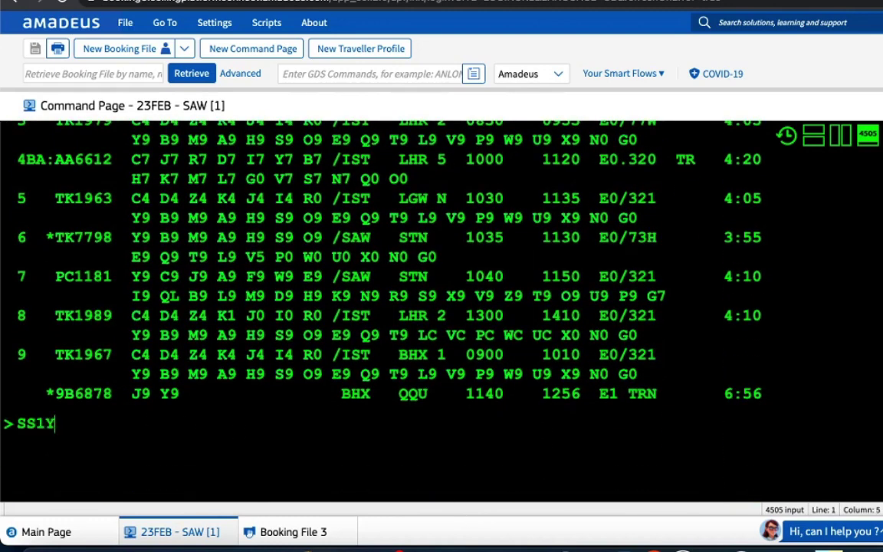
text(1)
scroll(165, 380, up, 5)
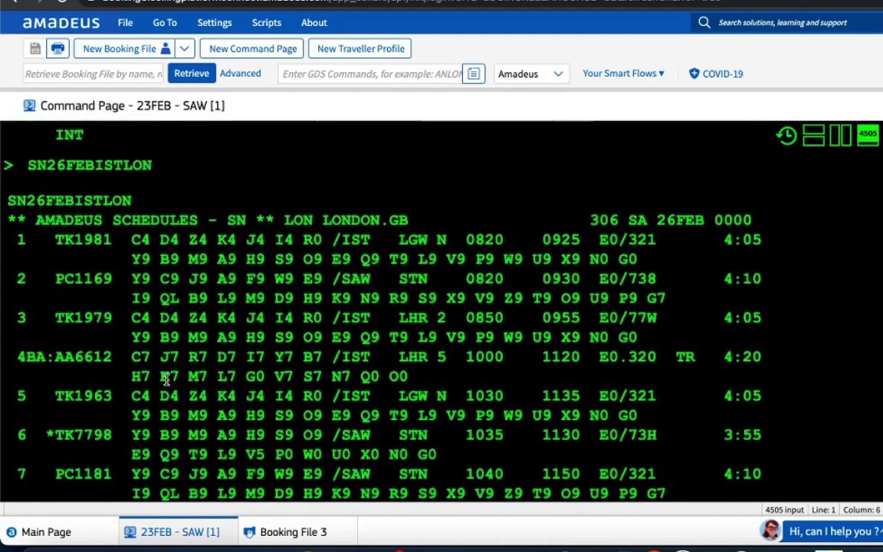
scroll(165, 379, down, 2)
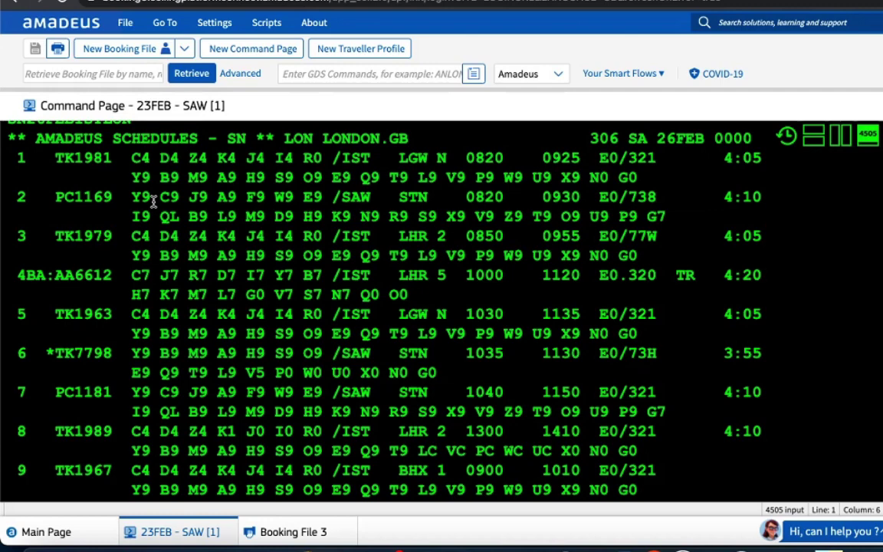
scroll(261, 237, down, 5)
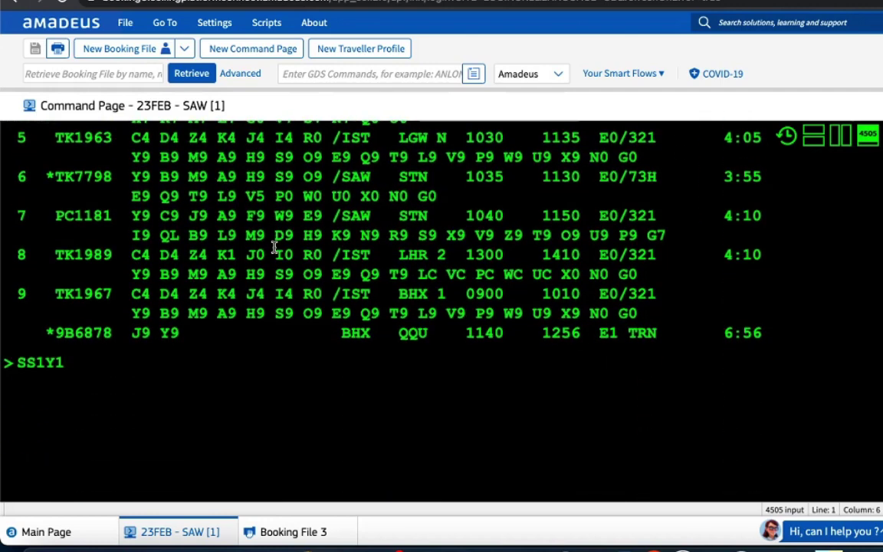
key(Return)
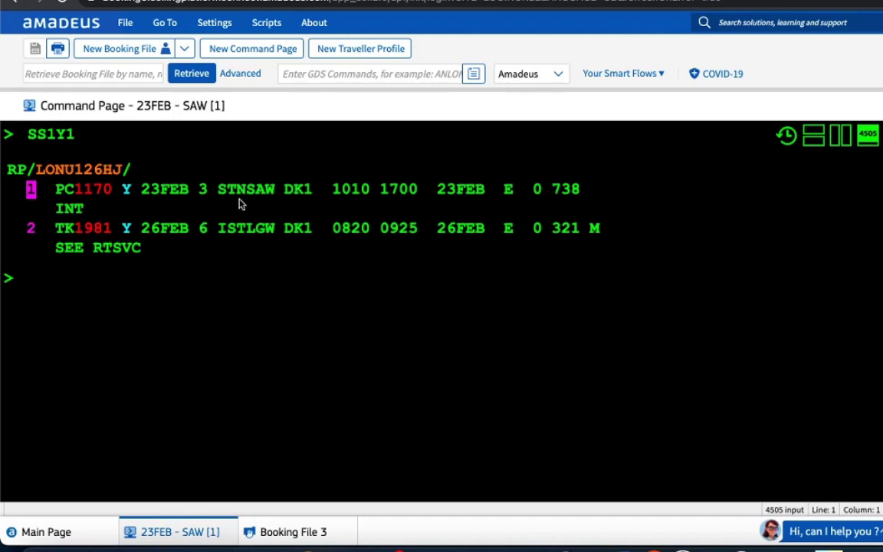
mouse_move(269, 192)
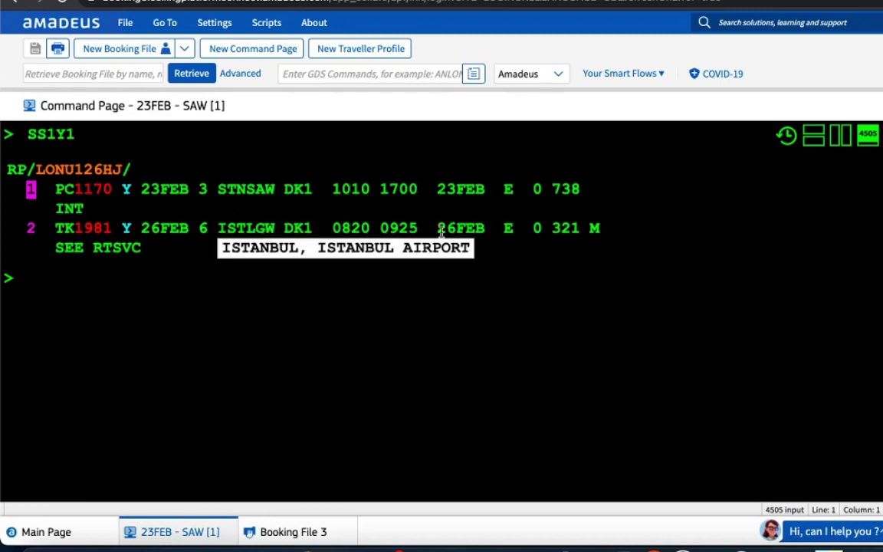
mouse_move(584, 203)
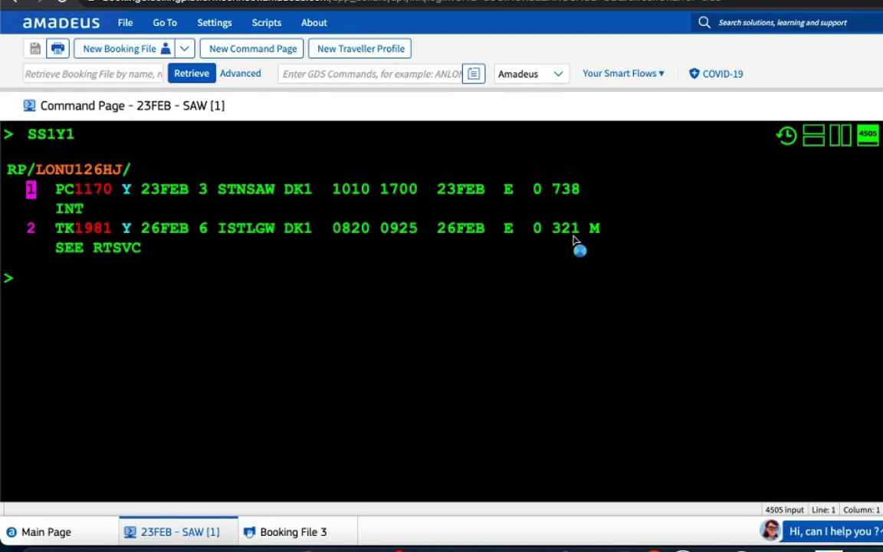
mouse_move(573, 241)
text(777)
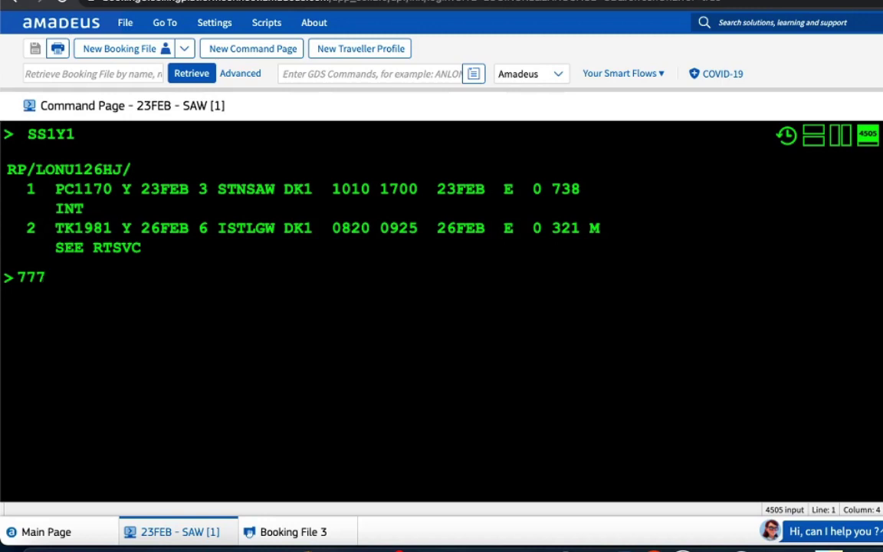
key(BackSpace)
key(BackSpace)
key(BackSpace)
Add one passenger to the booking with an NM1 entry giving the passenger's surname and first name.
text(NM1TEST)
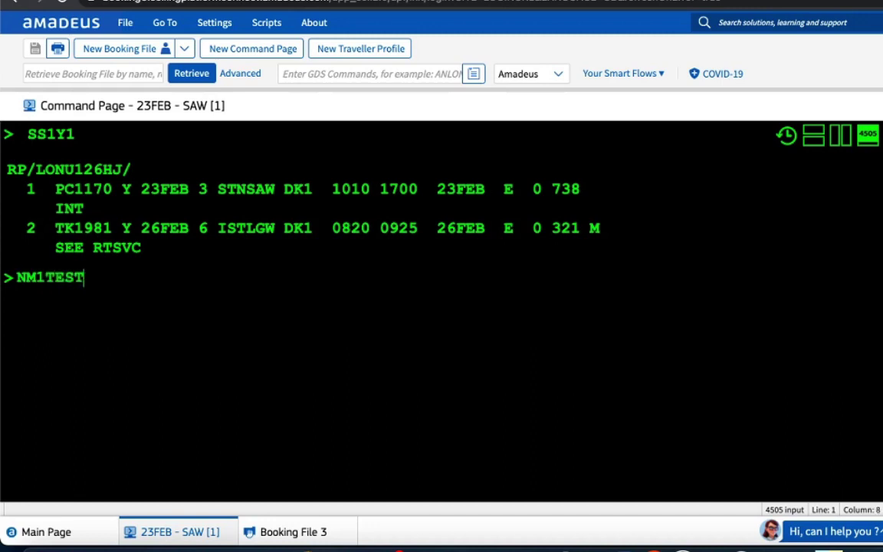
text(/GOLDY)
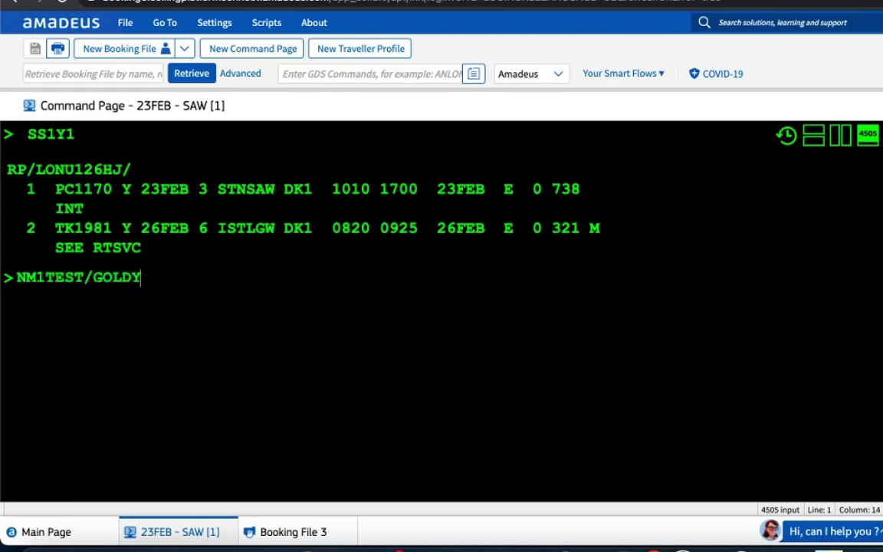
key(Return)
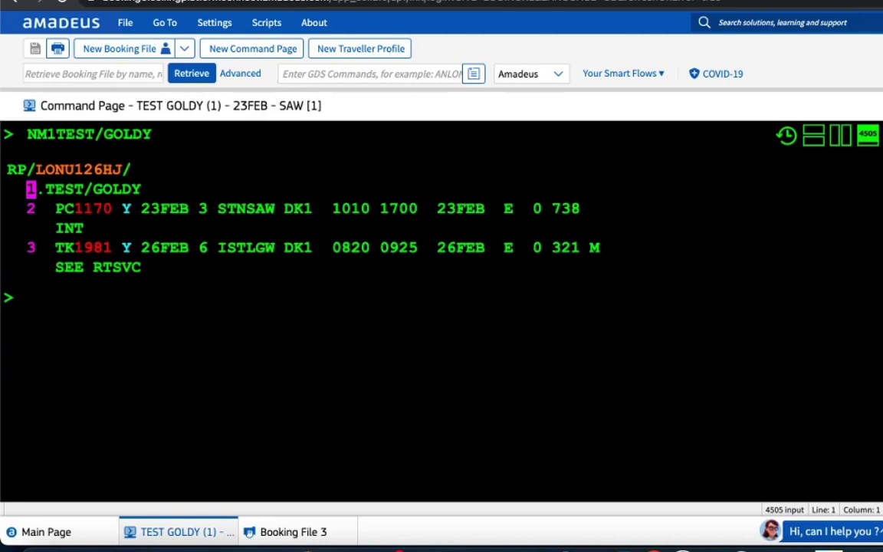
Open the seat map for the PC1170 segment on 23 February and examine the seats from row 1 to row 32.
text(SM)
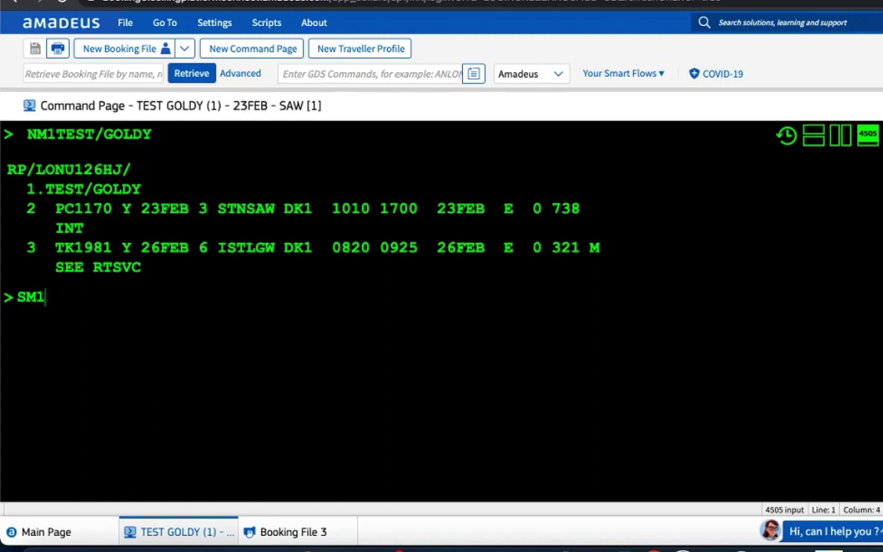
text(2)
key(Return)
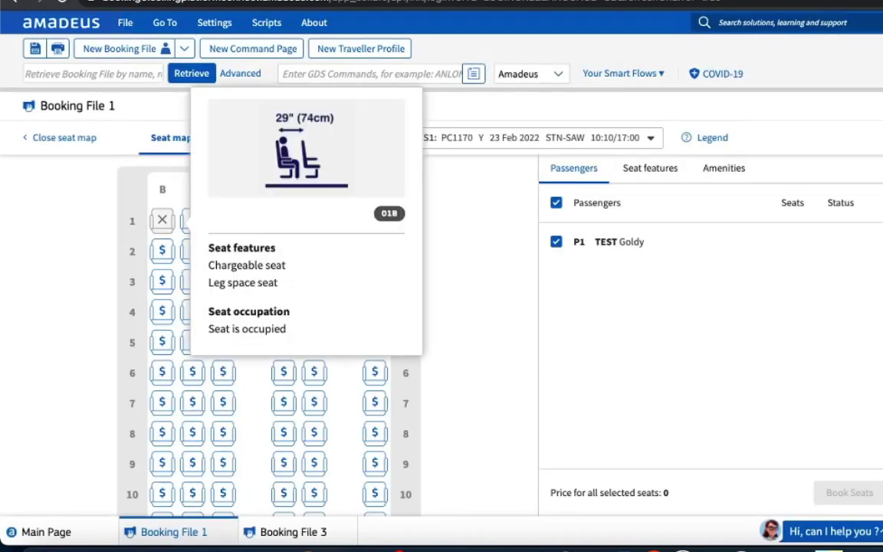
scroll(492, 325, down, 2)
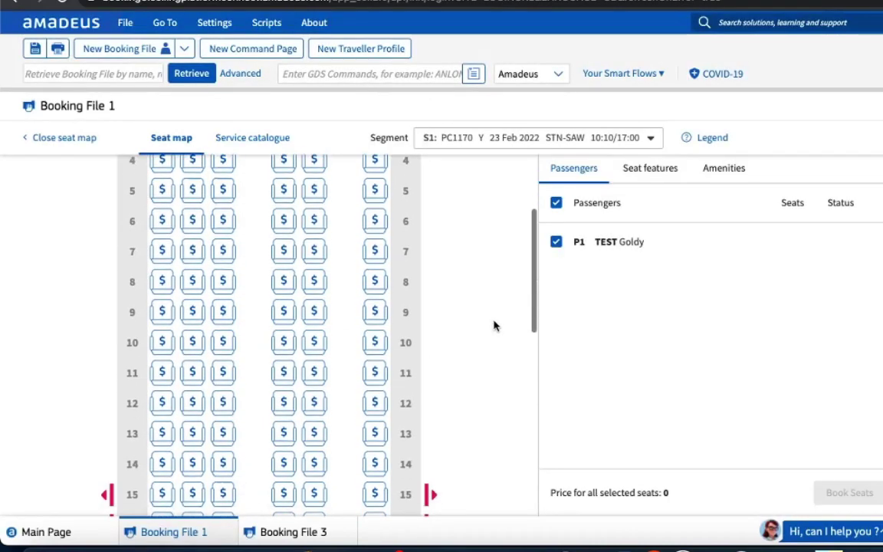
scroll(493, 325, down, 6)
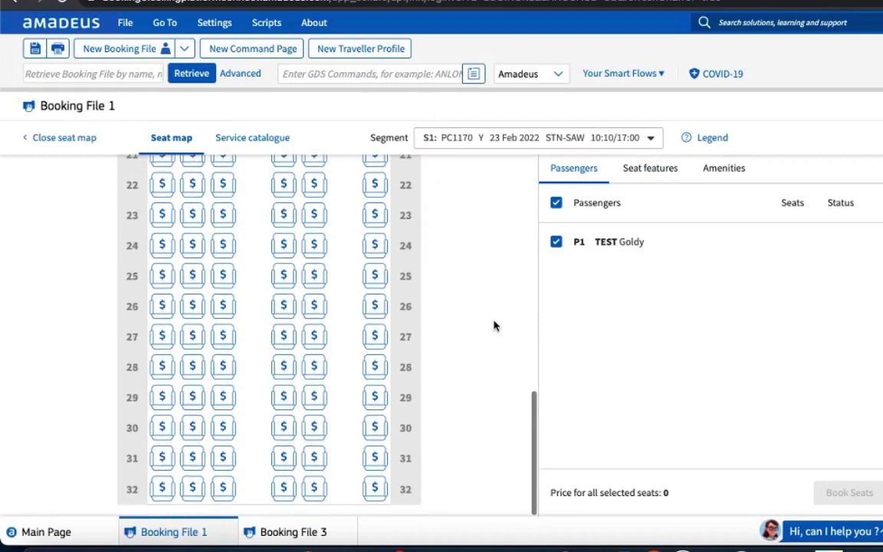
scroll(492, 325, up, 8)
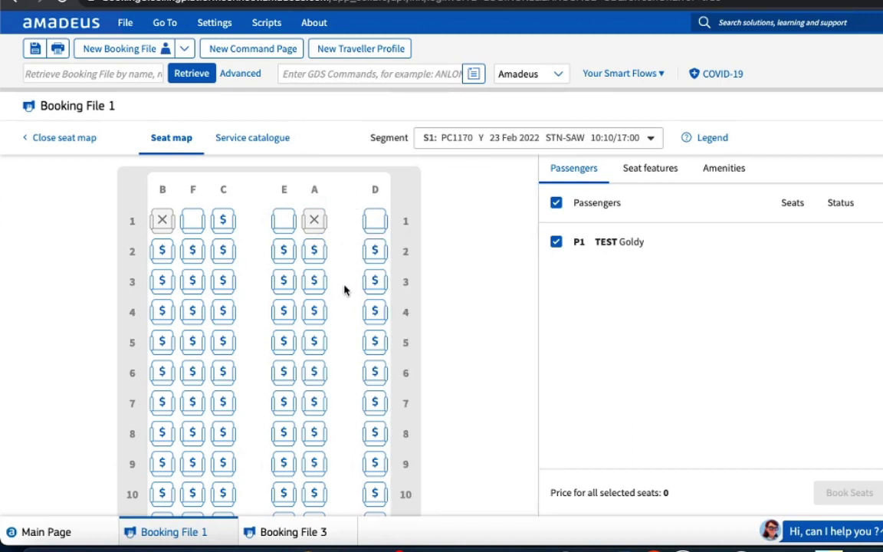
scroll(344, 289, down, 5)
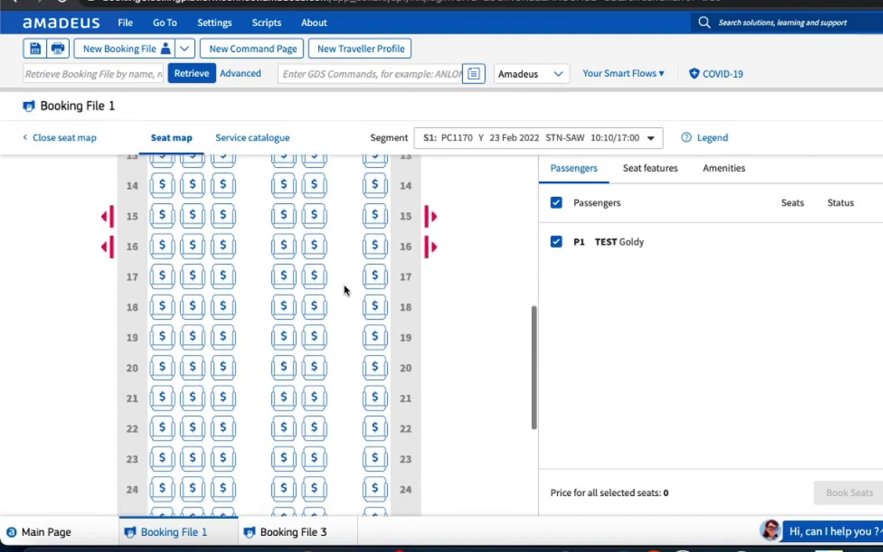
scroll(344, 289, down, 4)
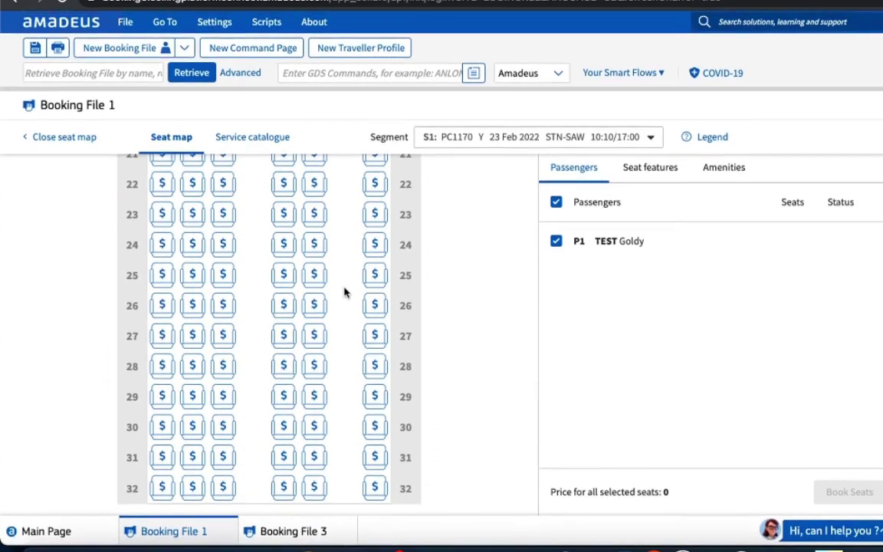
Examine row 1 of the PC1170 seat map and compare the cabin layout with an aircraft seating plan in Google Images.
scroll(352, 376, up, 2)
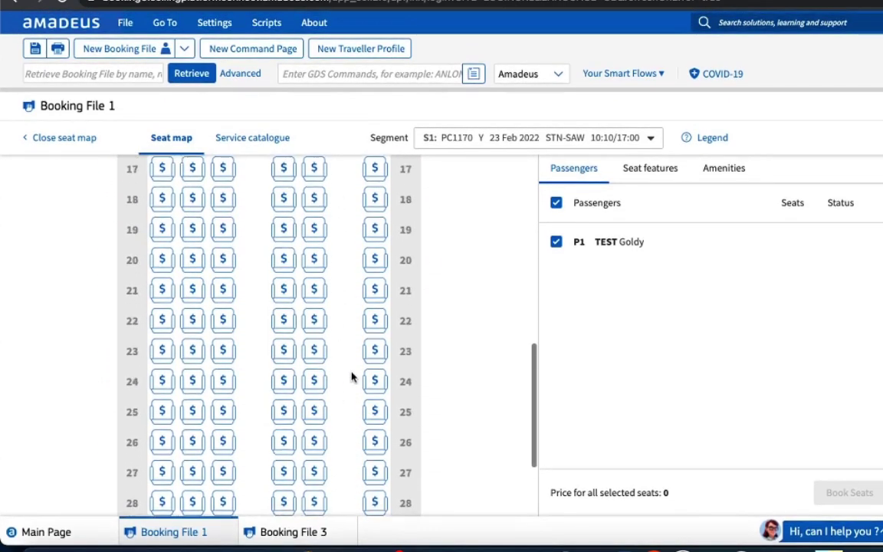
scroll(351, 376, up, 7)
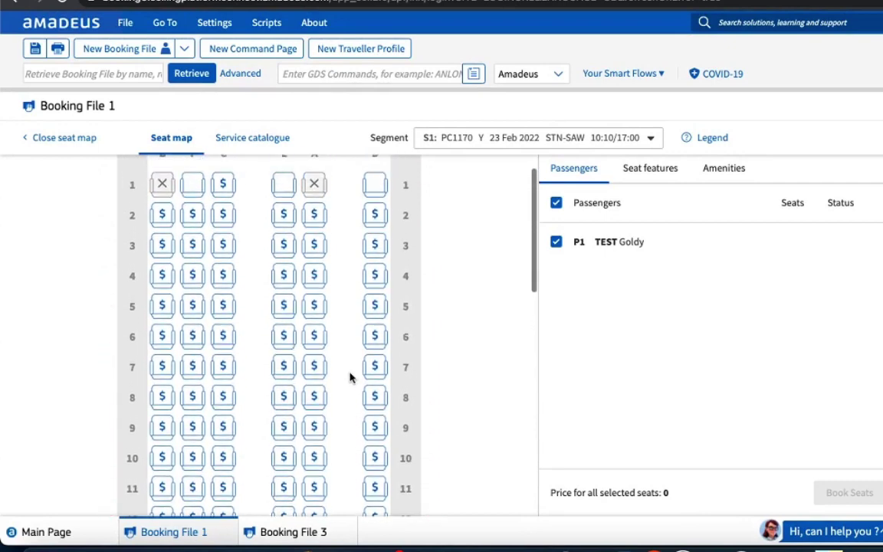
scroll(349, 376, up, 1)
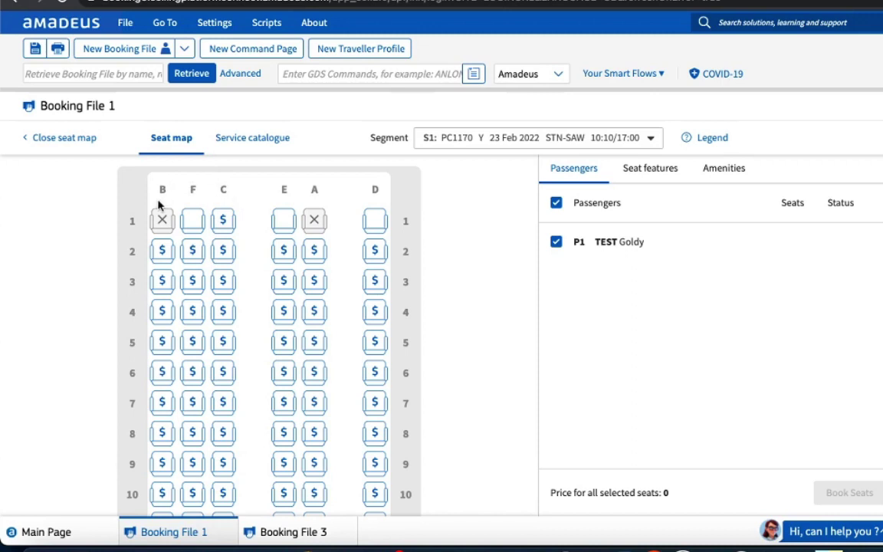
mouse_move(157, 218)
mouse_move(381, 222)
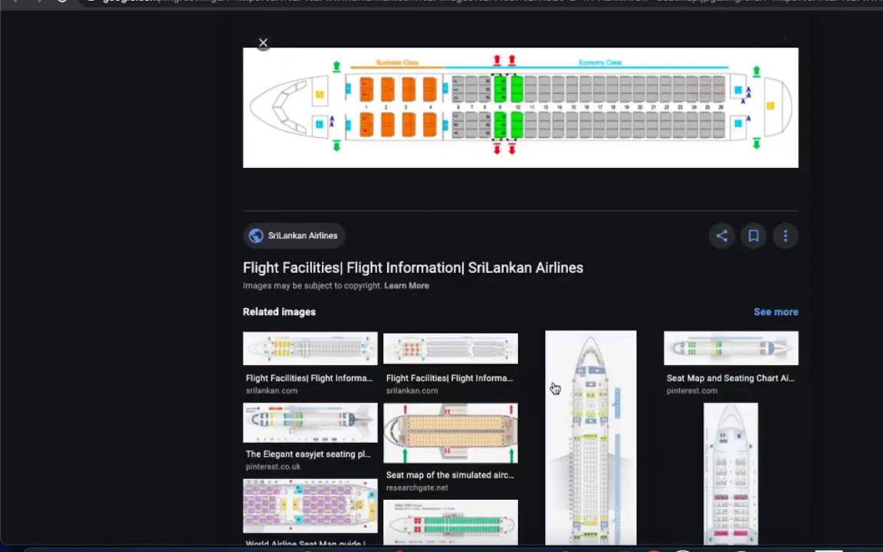
click(572, 415)
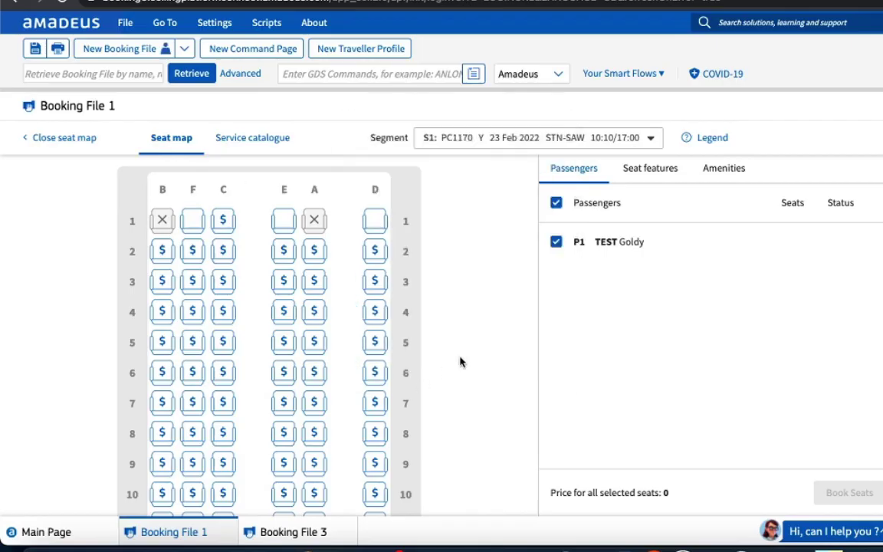
Return to the Amadeus seat map and check the occupation details of the seats across row 1.
mouse_move(153, 222)
mouse_move(193, 232)
mouse_move(261, 239)
mouse_move(379, 227)
mouse_move(315, 314)
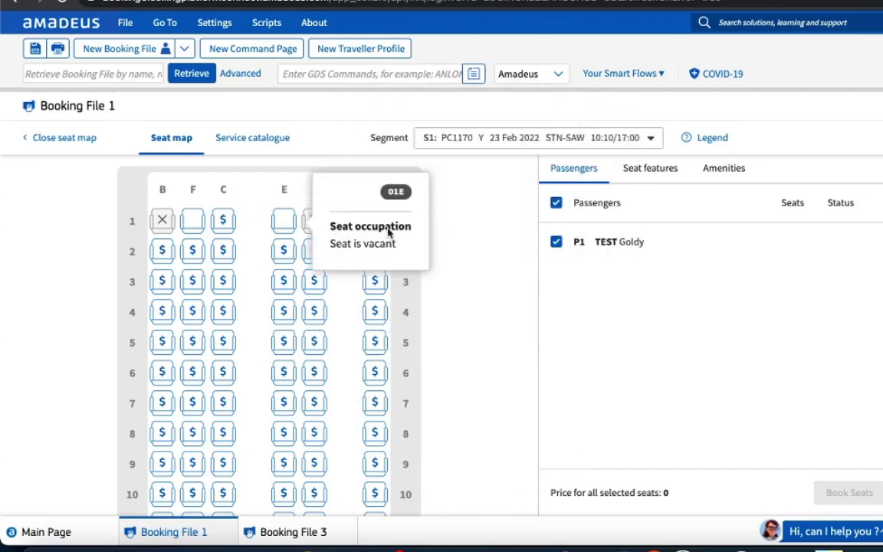
Inspect exit rows 15 and 16 of the PC1170 seat map, plus the rows ahead of and behind them.
scroll(69, 330, down, 5)
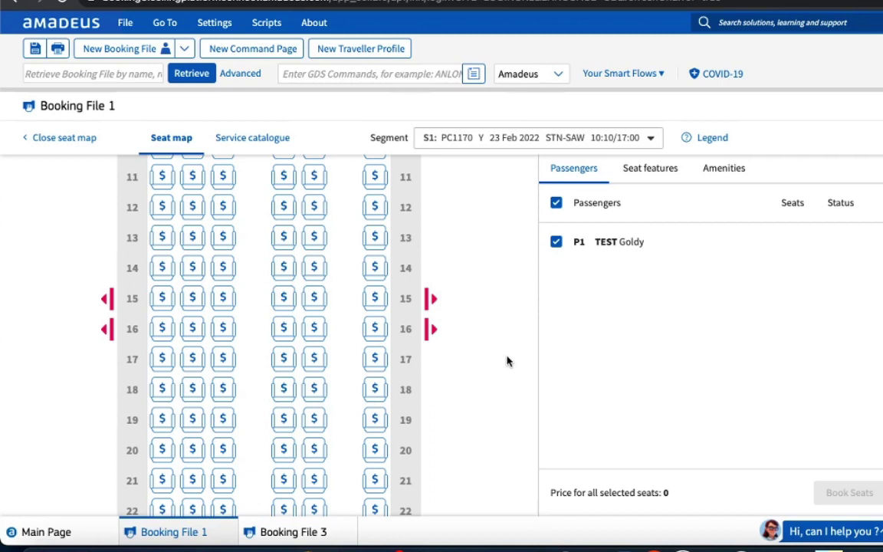
mouse_move(378, 306)
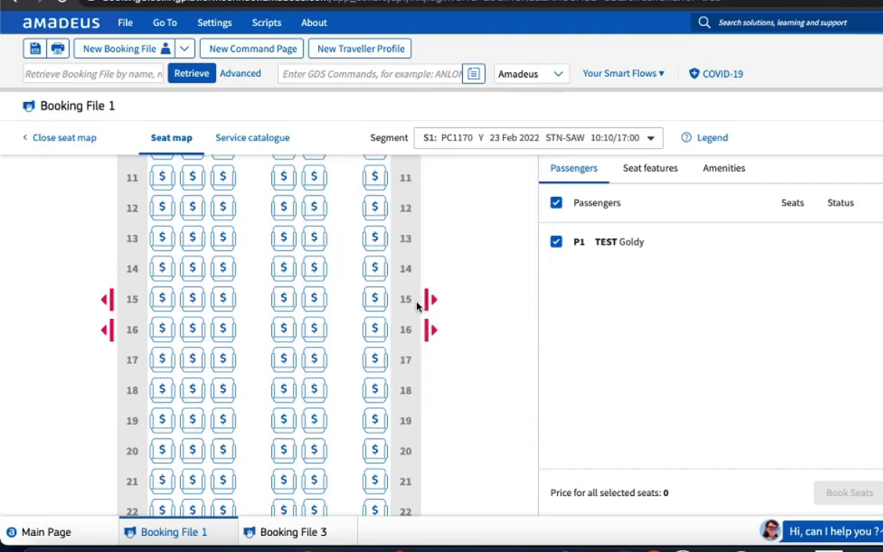
scroll(417, 305, up, 2)
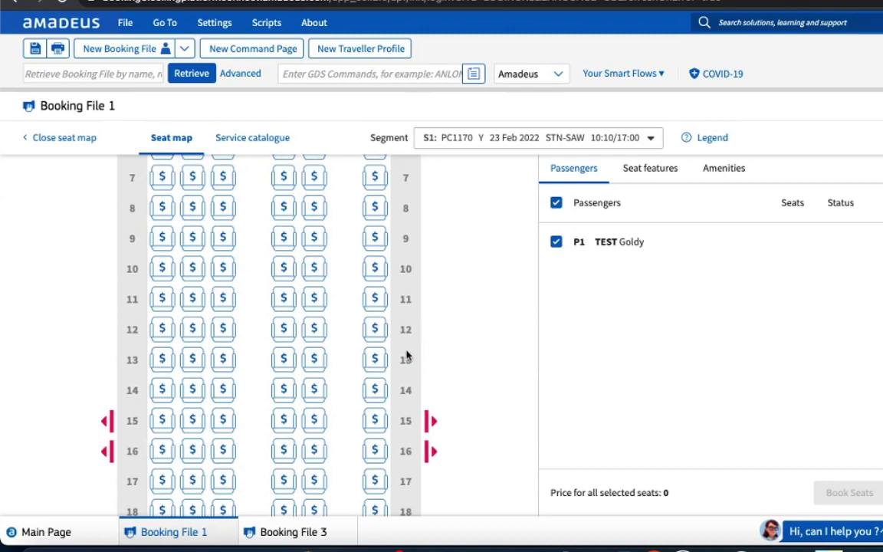
scroll(407, 352, up, 3)
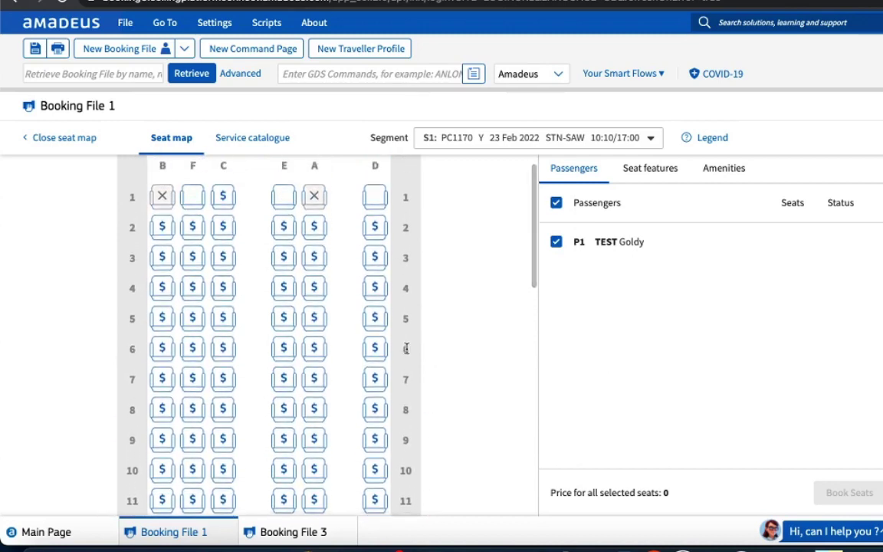
scroll(406, 349, down, 10)
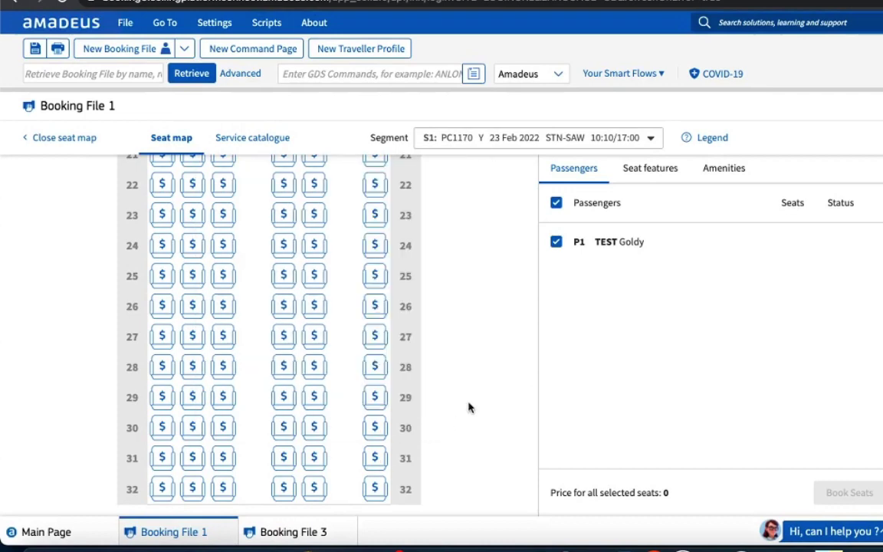
scroll(469, 407, up, 10)
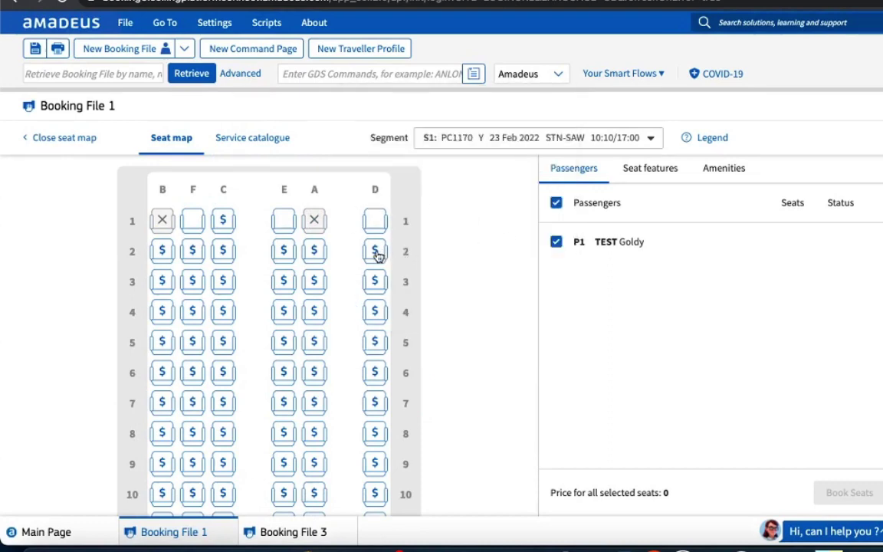
Check the seat features and occupation details of the chargeable seats in rows 2 and 3 and of seat 01D.
mouse_move(374, 256)
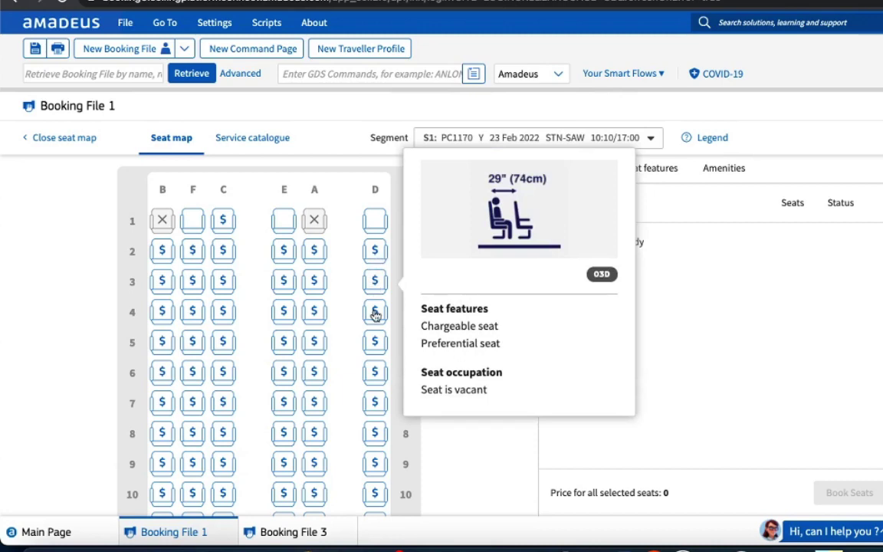
mouse_move(280, 261)
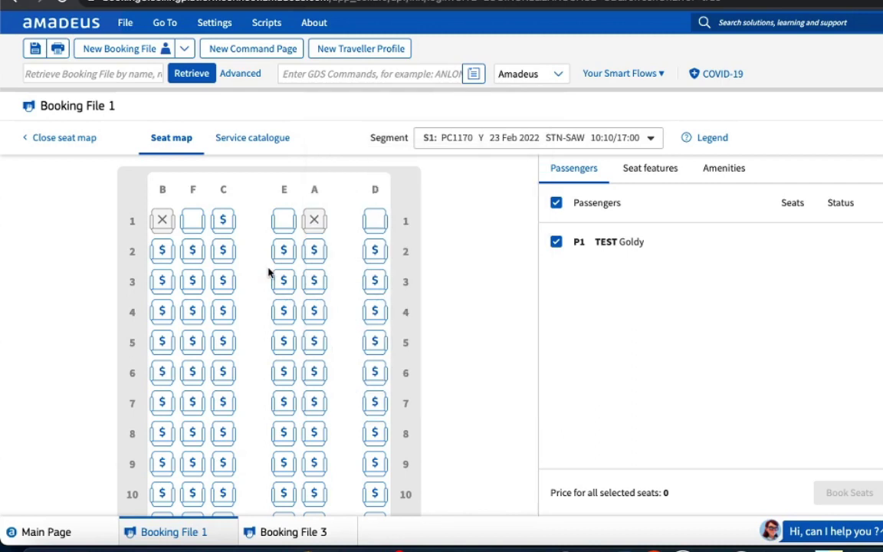
mouse_move(227, 254)
mouse_move(375, 223)
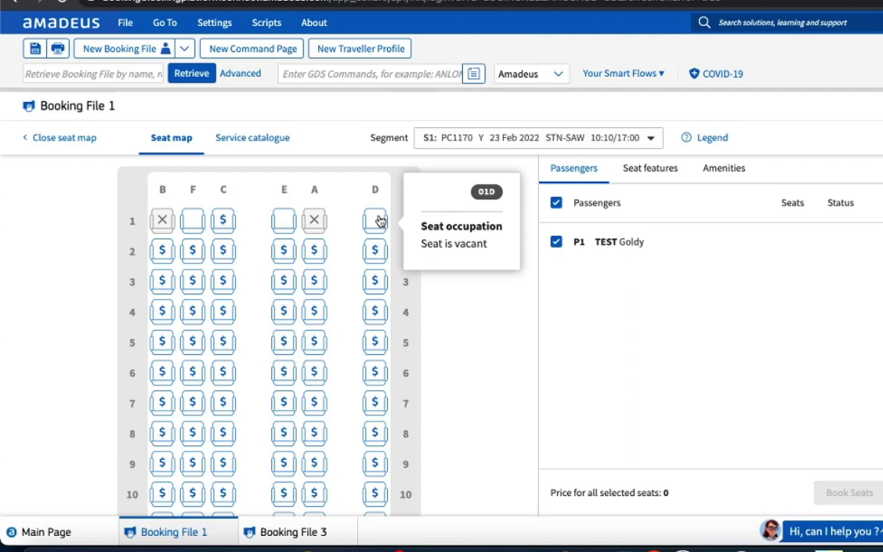
Compare the details of the row 18 seats with the front seats in column E, and examine the map to row 32.
scroll(238, 413, down, 5)
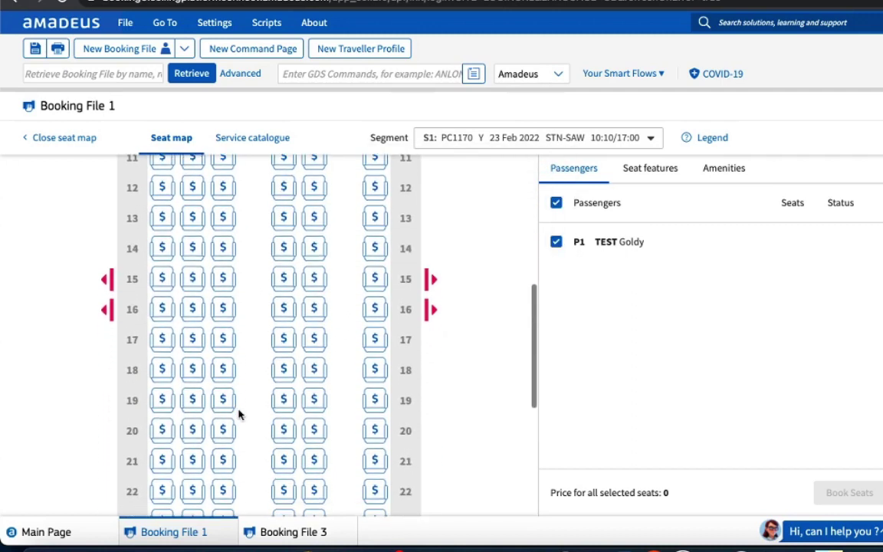
mouse_move(283, 373)
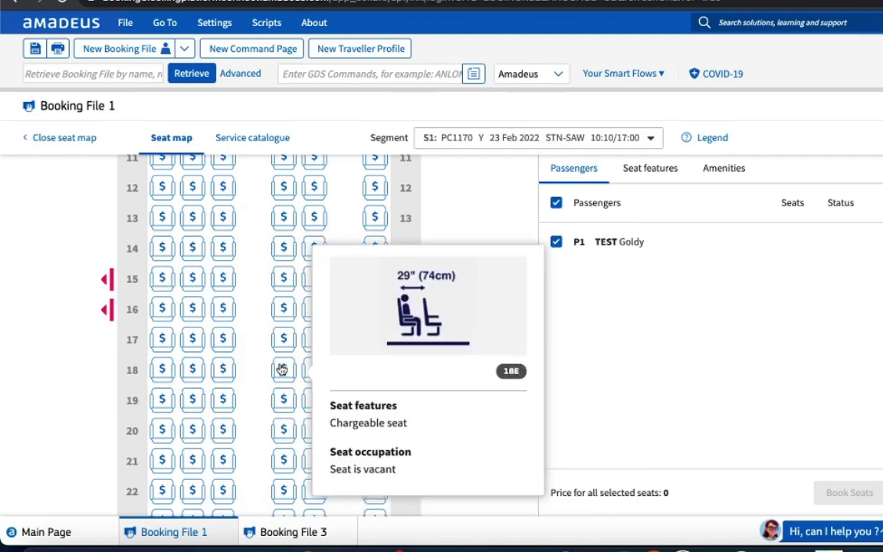
scroll(268, 368, down, 1)
scroll(267, 368, up, 10)
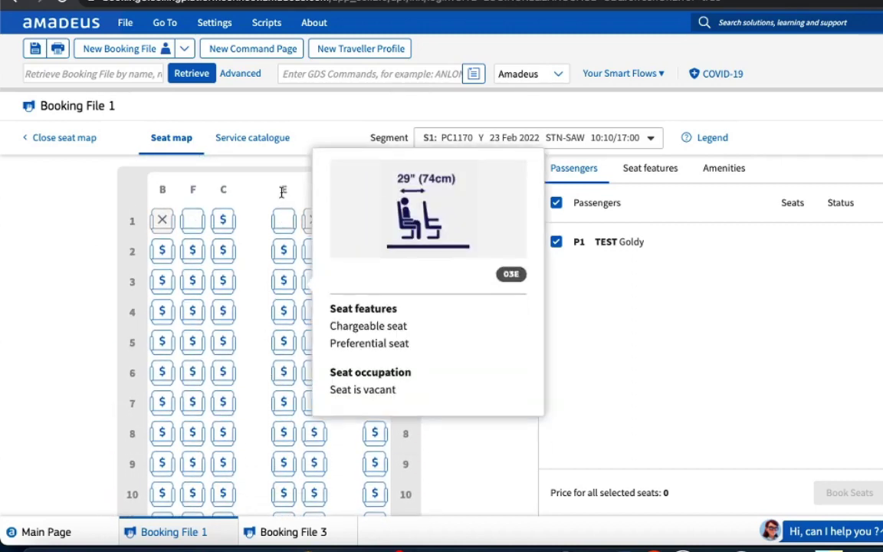
scroll(281, 330, down, 3)
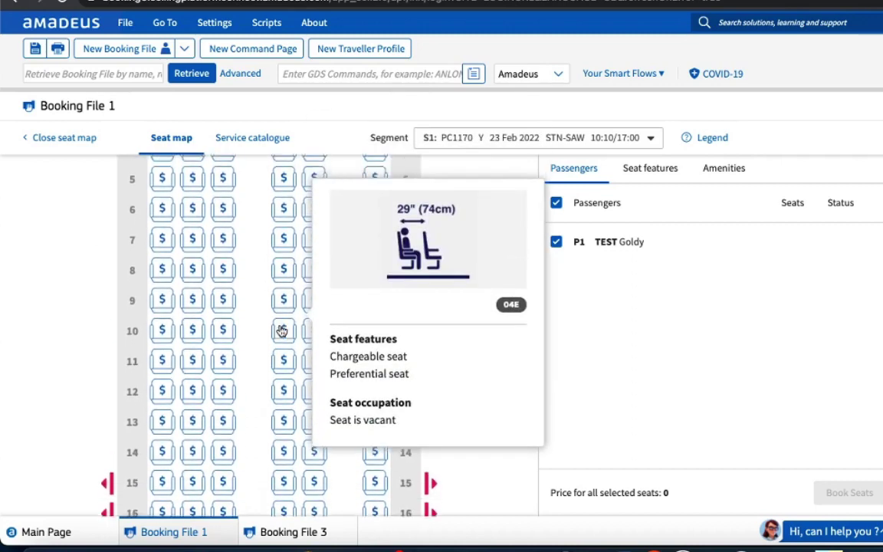
scroll(289, 445, down, 3)
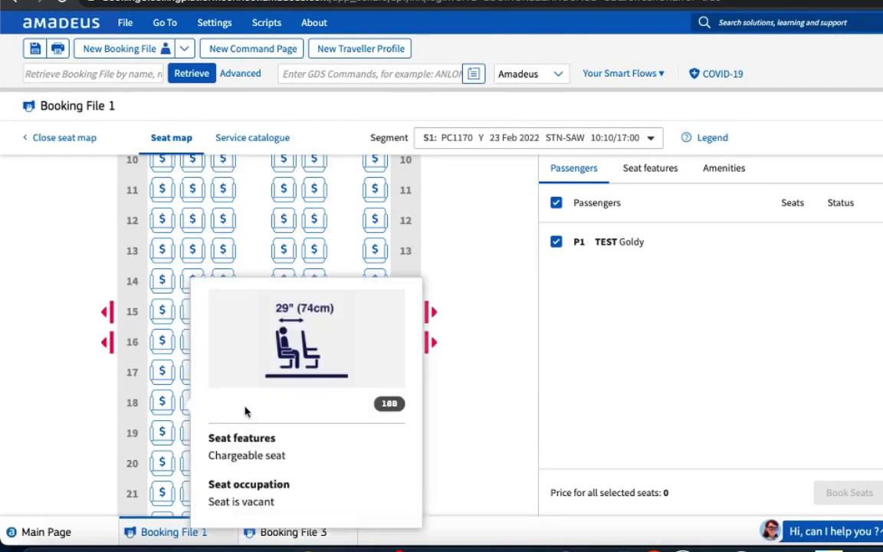
mouse_move(288, 405)
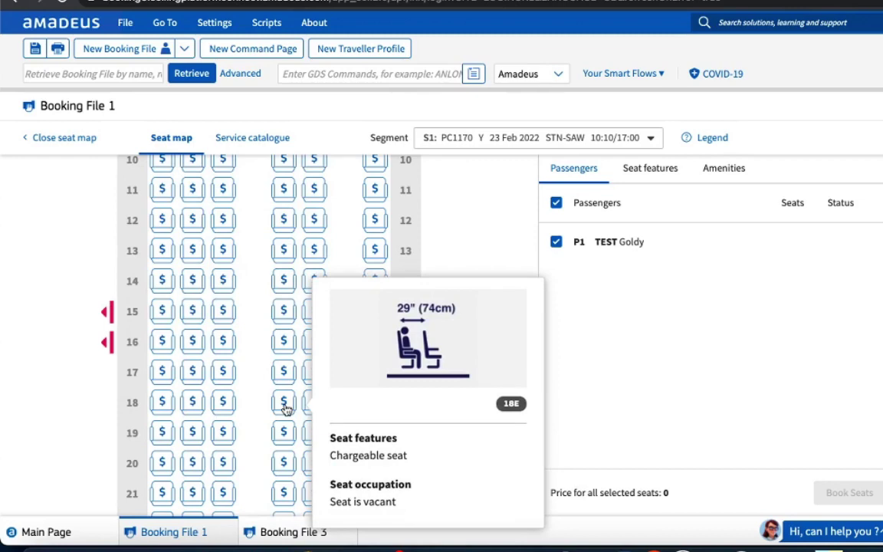
scroll(286, 410, down, 4)
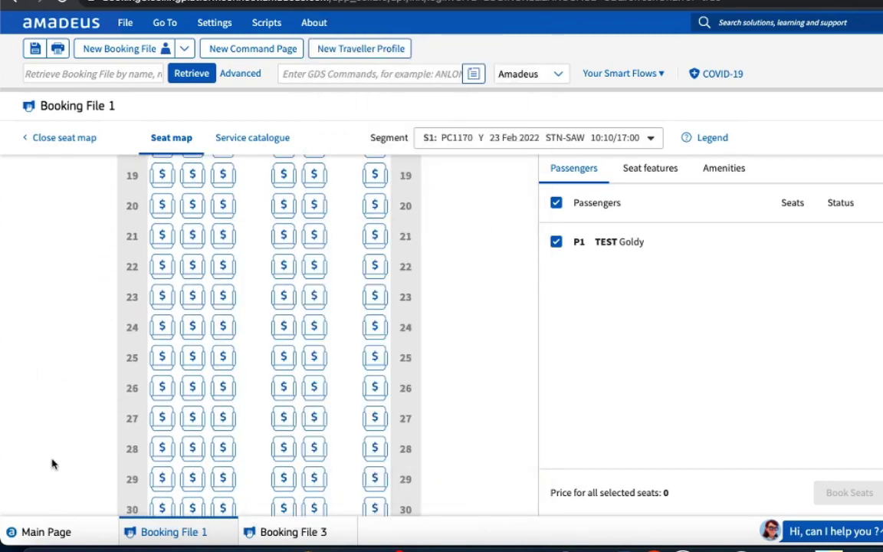
scroll(52, 463, down, 2)
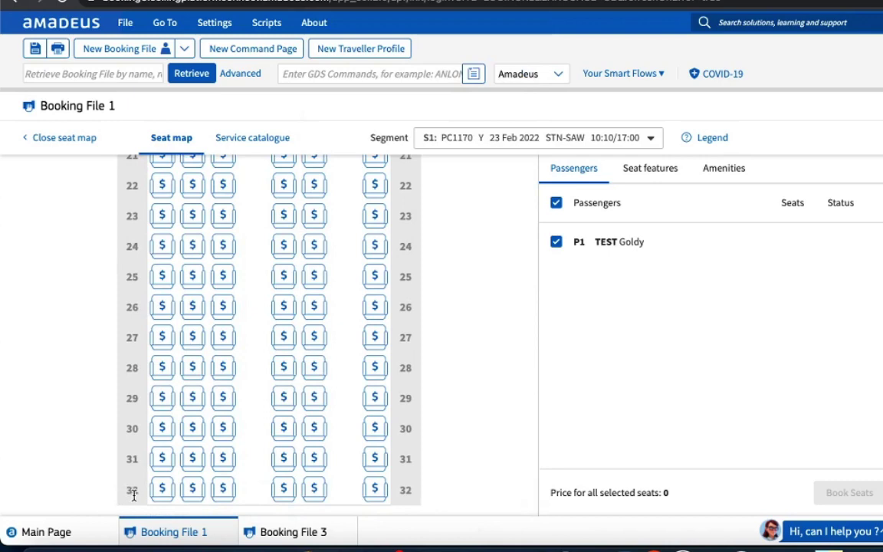
mouse_move(159, 495)
scroll(107, 460, up, 10)
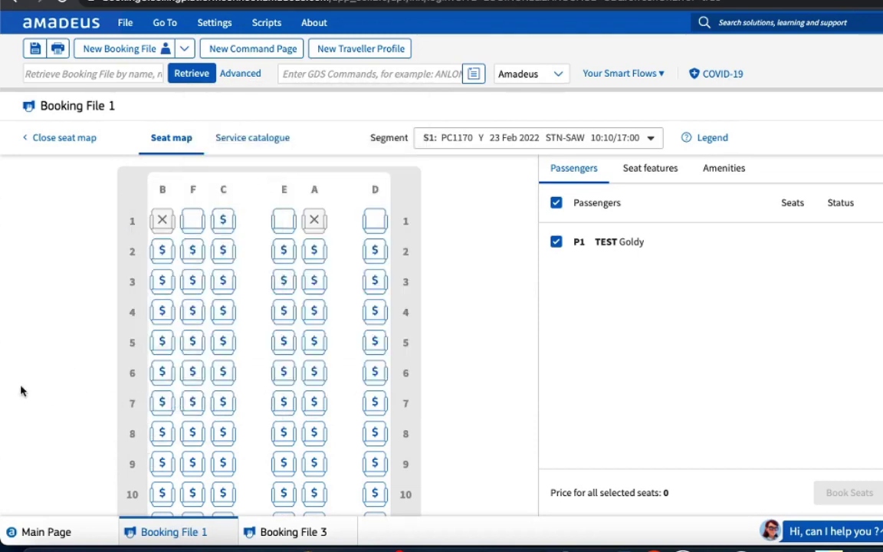
Review the front rows again and check the column D seat in exit row 16.
scroll(21, 391, down, 2)
scroll(21, 390, up, 2)
scroll(508, 471, down, 3)
scroll(507, 471, down, 2)
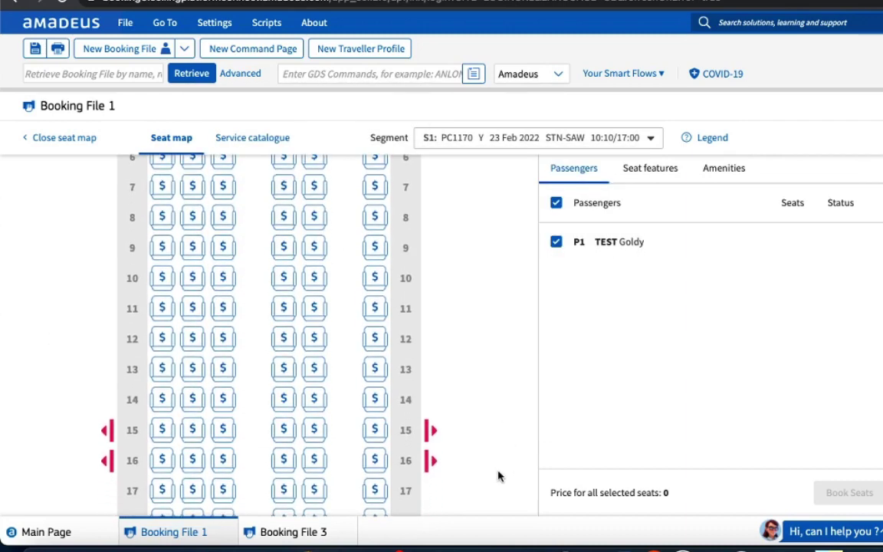
mouse_move(377, 464)
scroll(410, 464, up, 5)
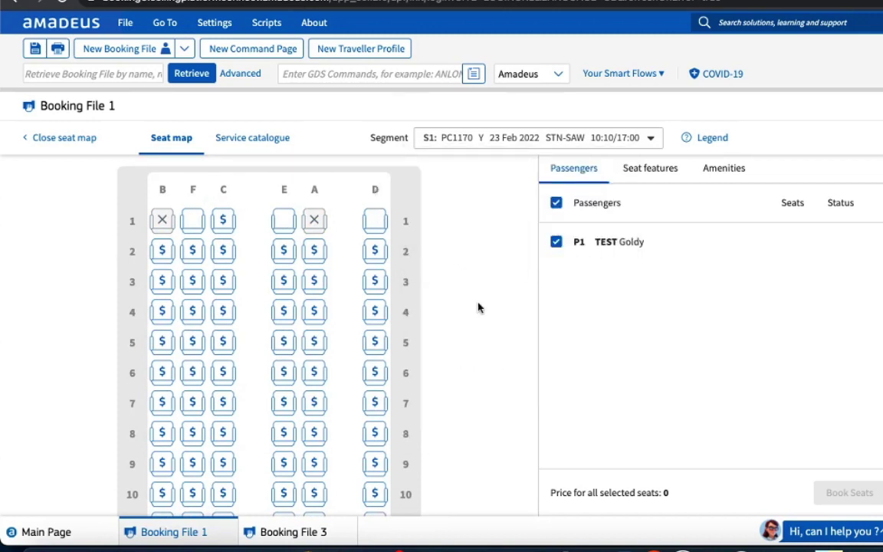
Try to book seat 01D for passenger P1 on the PC1170 segment of Booking File 1.
click(376, 221)
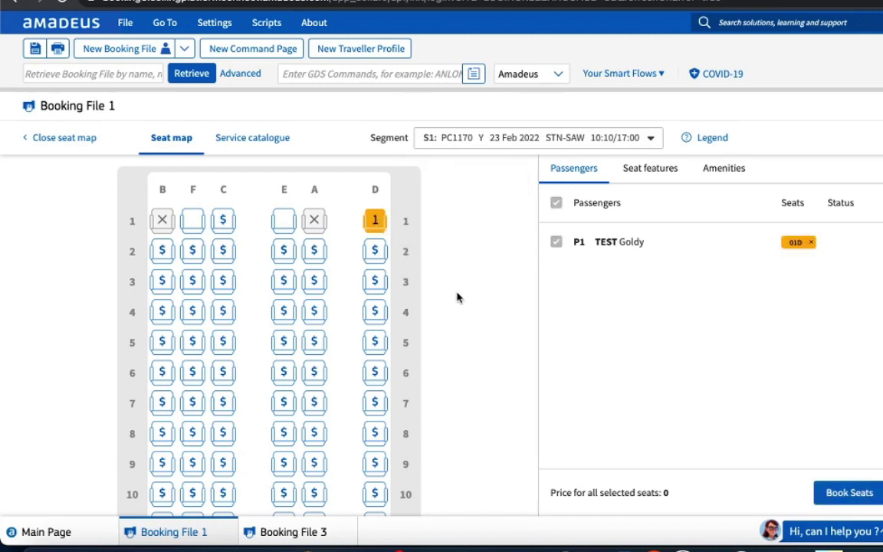
click(849, 498)
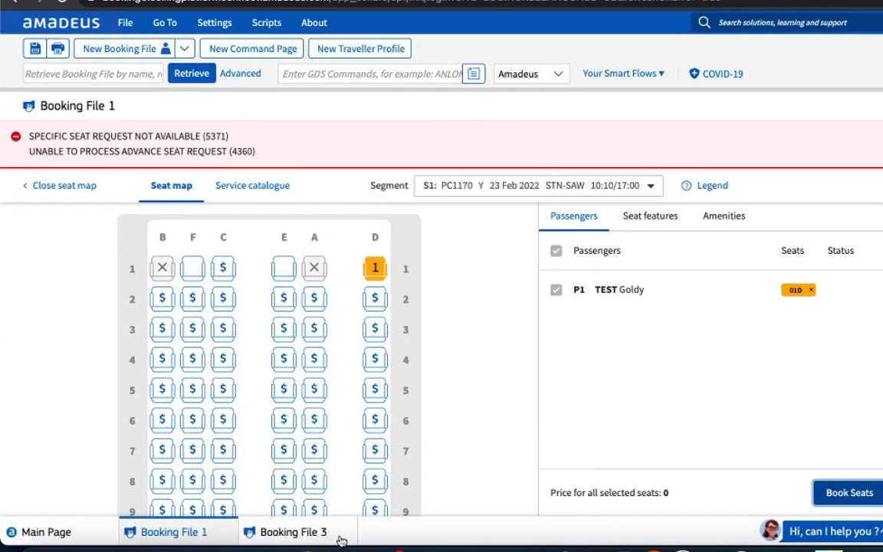
click(297, 534)
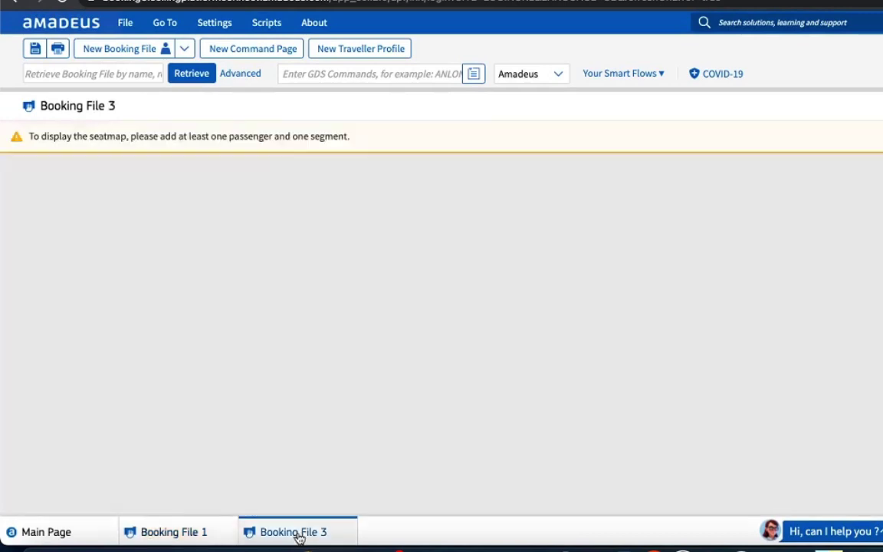
click(206, 534)
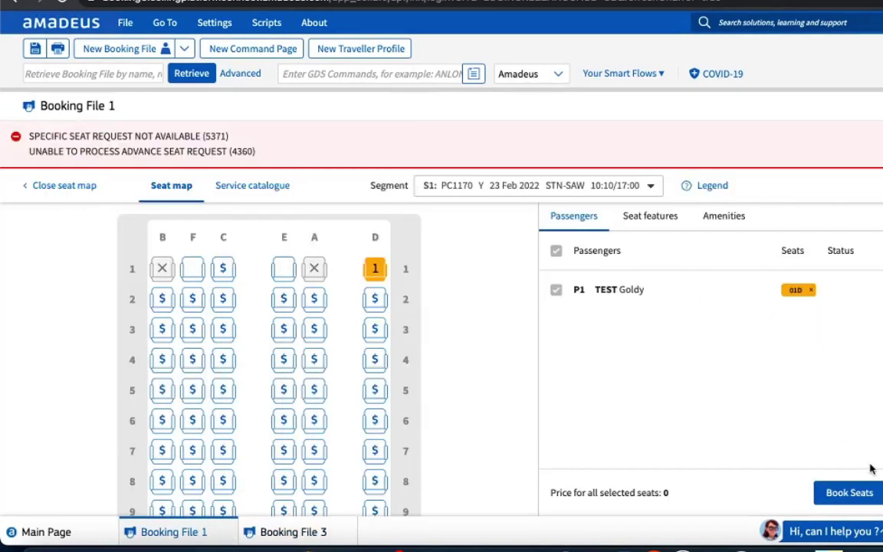
click(846, 496)
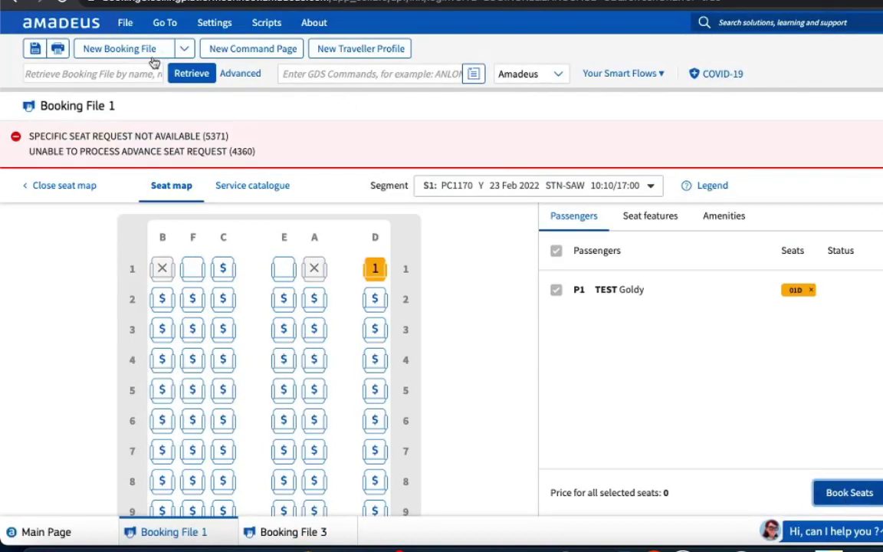
Close the PC1170 seat map ignoring the unbooked selection, and display the seat map for the TK1981 segment with the entry SM3.
click(72, 186)
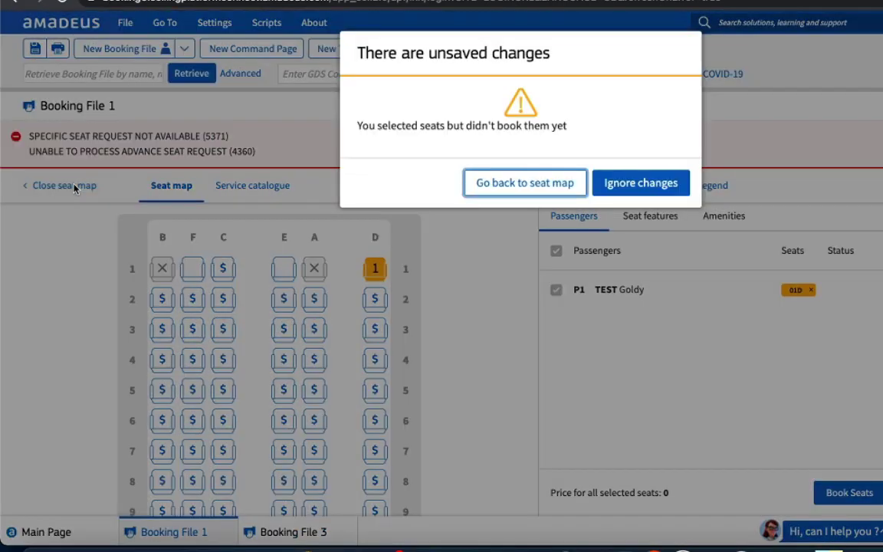
click(672, 186)
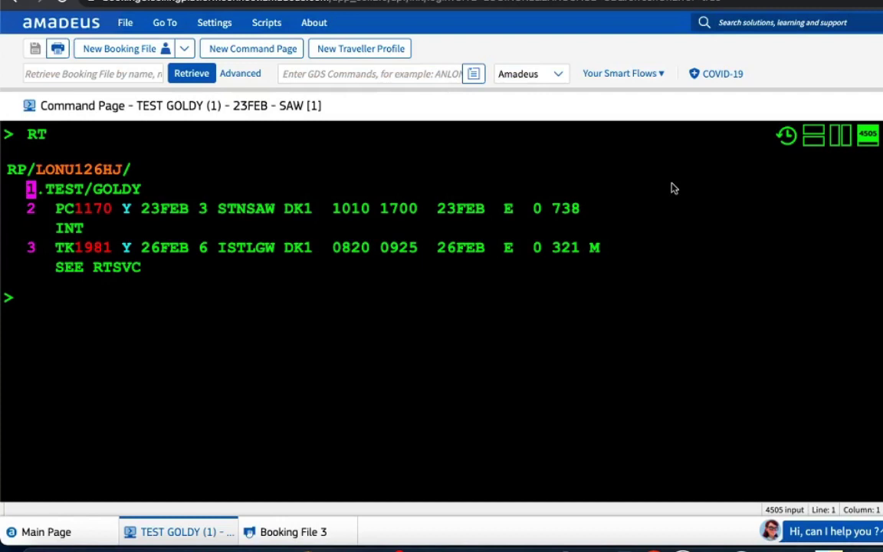
text(SM)
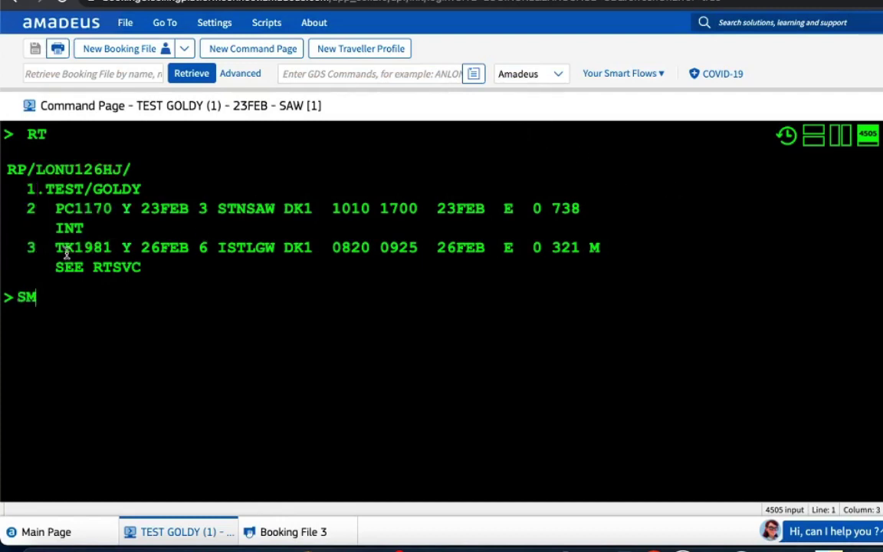
text(3)
key(Return)
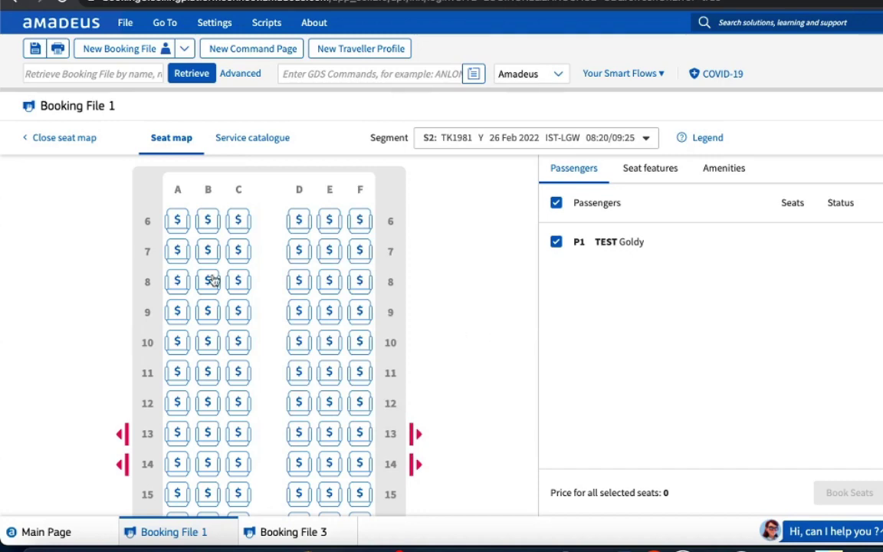
Examine the TK1981 seat map from row 6 to row 32, including exit rows 13 and 14 and the details of window seat 29F.
mouse_move(173, 214)
scroll(410, 262, down, 3)
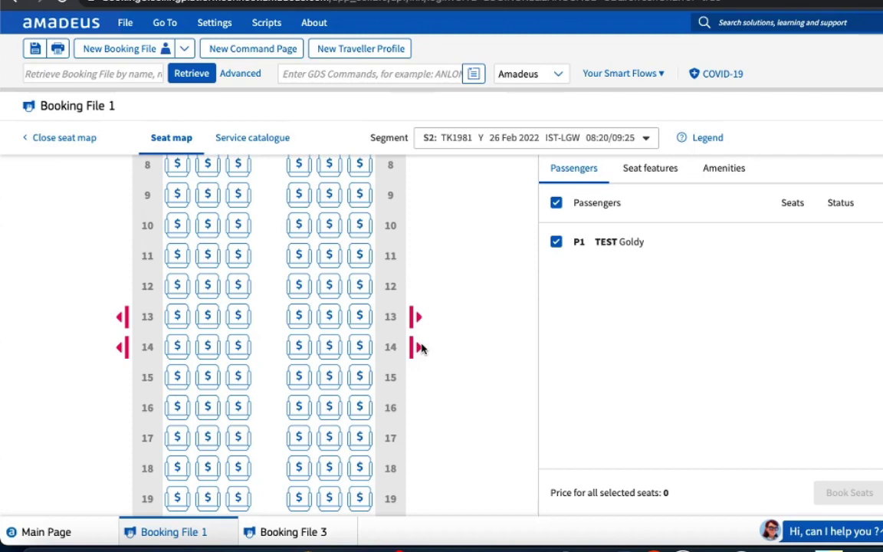
scroll(439, 272, down, 10)
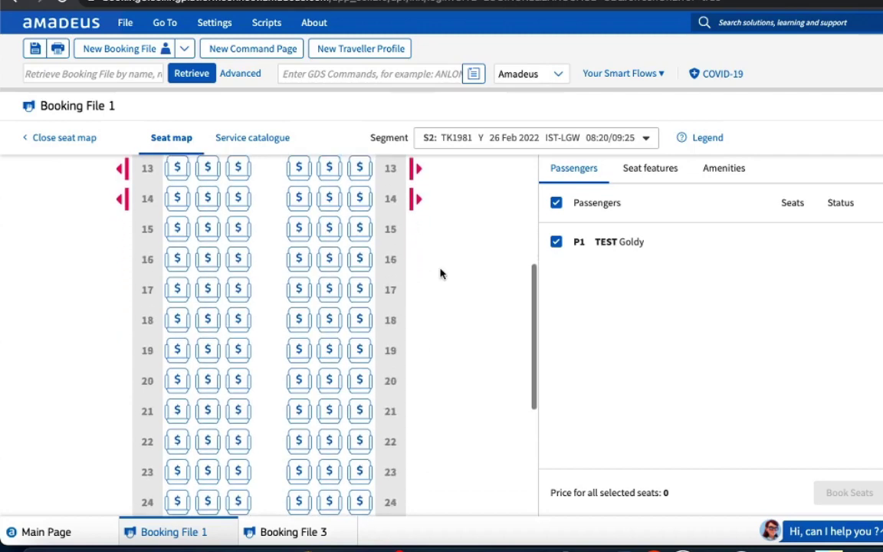
scroll(439, 274, up, 12)
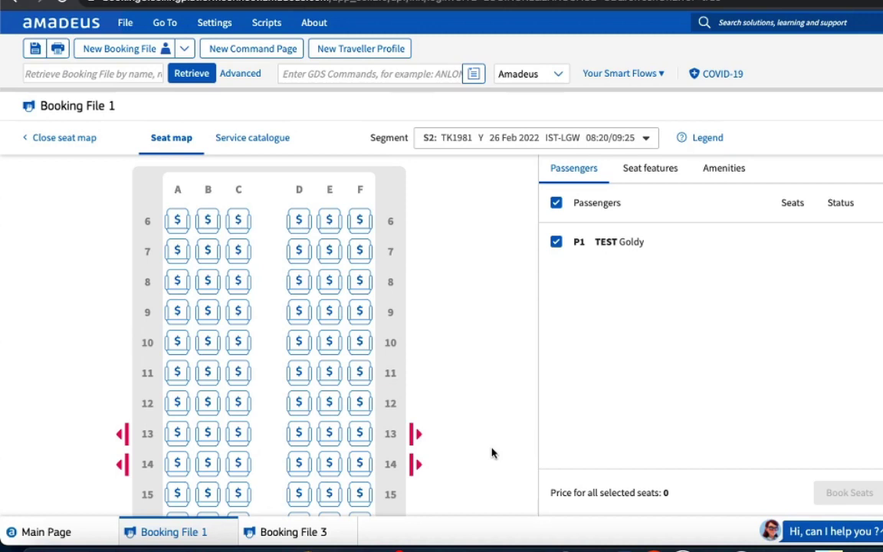
scroll(484, 386, down, 1)
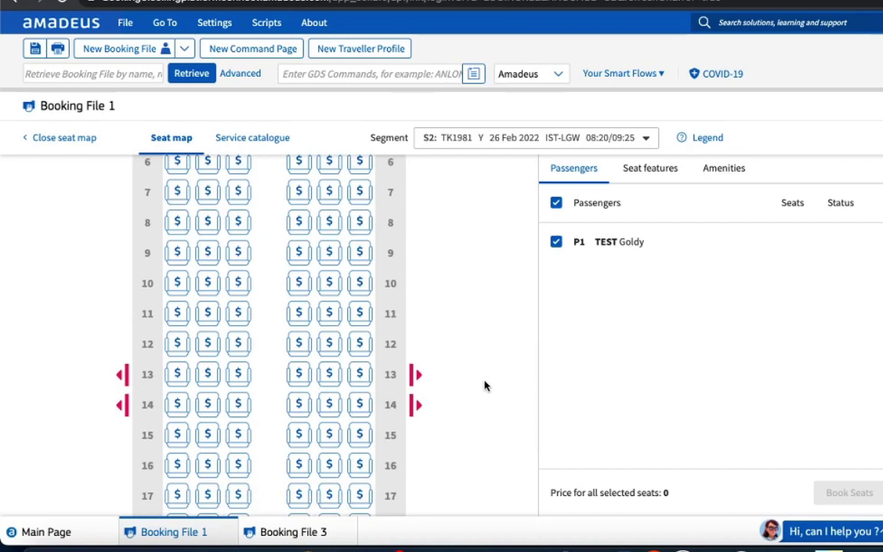
scroll(484, 386, down, 6)
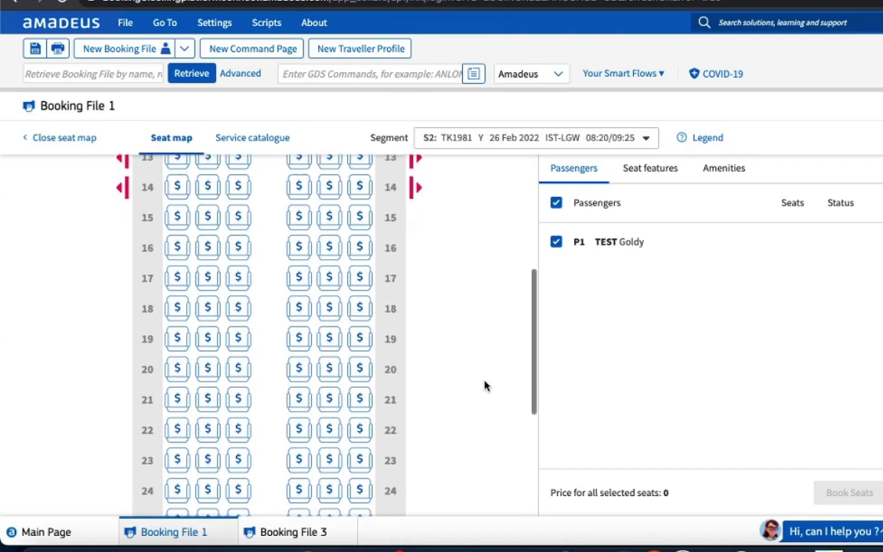
scroll(484, 386, down, 2)
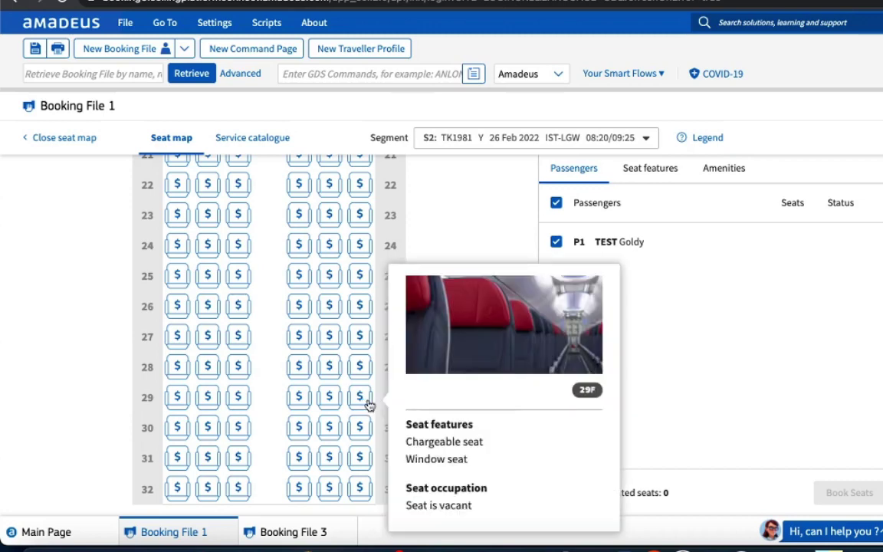
mouse_move(364, 403)
scroll(463, 233, up, 7)
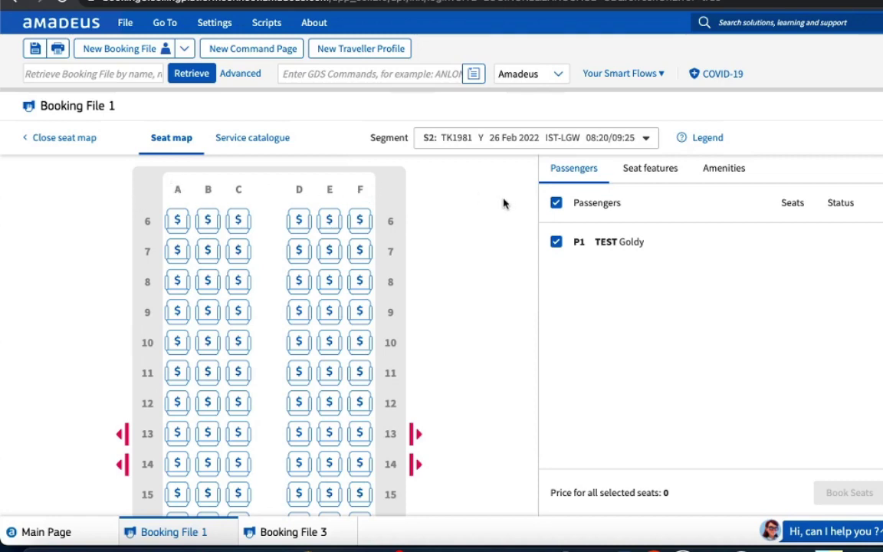
Compare the front and rear rows of the TK1981 map, and check the features and occupation of seat 18A.
scroll(425, 372, down, 5)
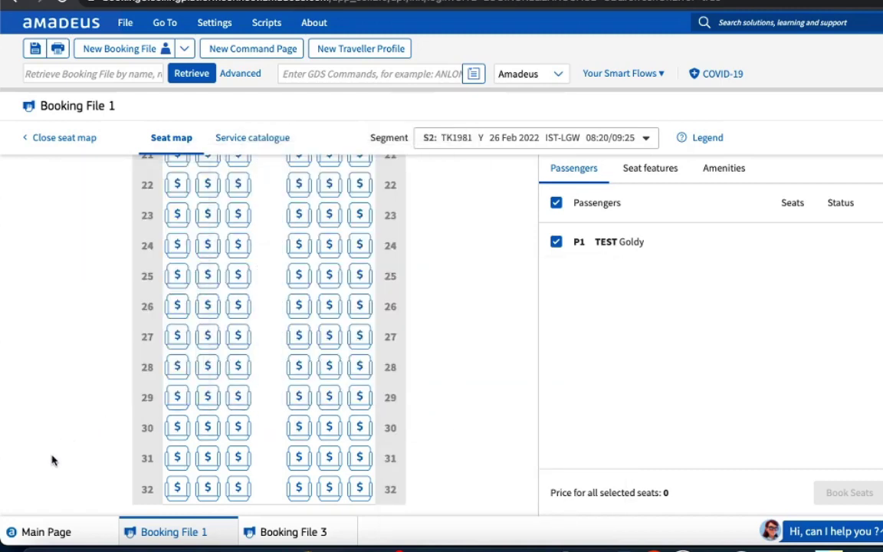
scroll(52, 460, up, 5)
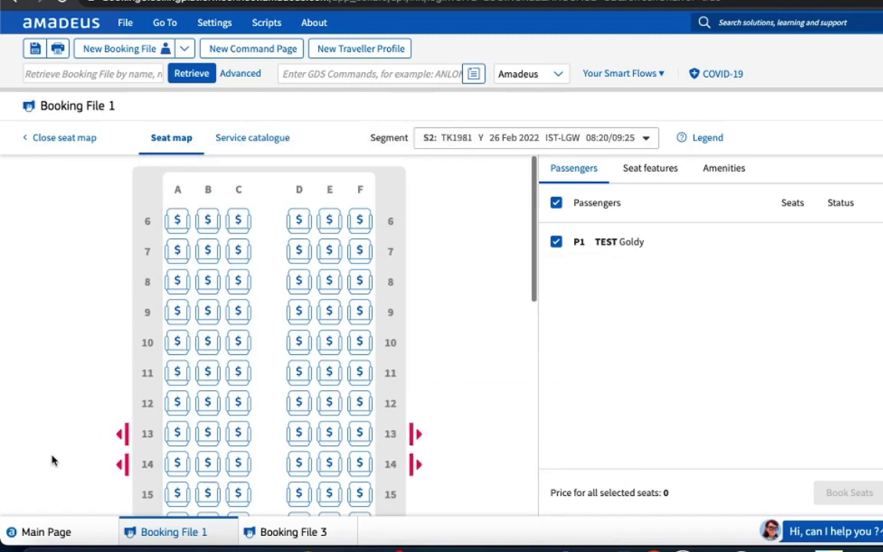
scroll(52, 459, down, 5)
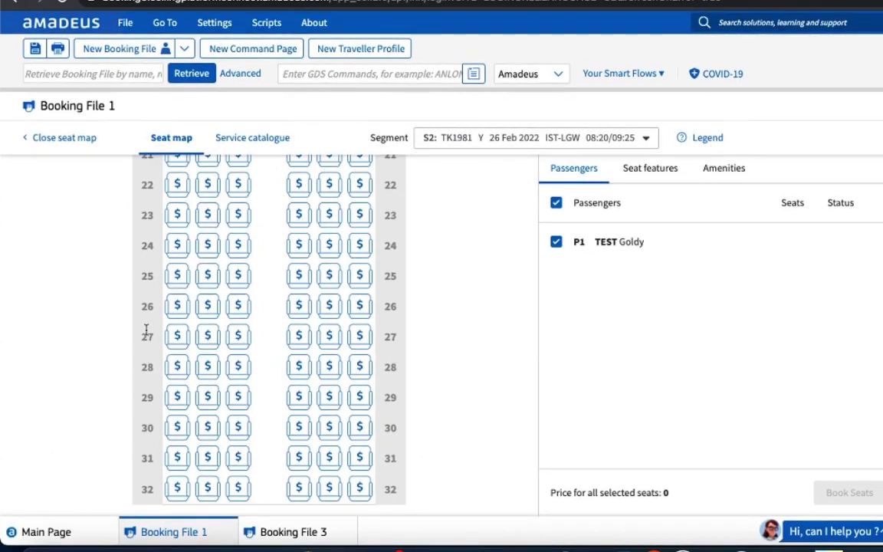
scroll(100, 390, up, 5)
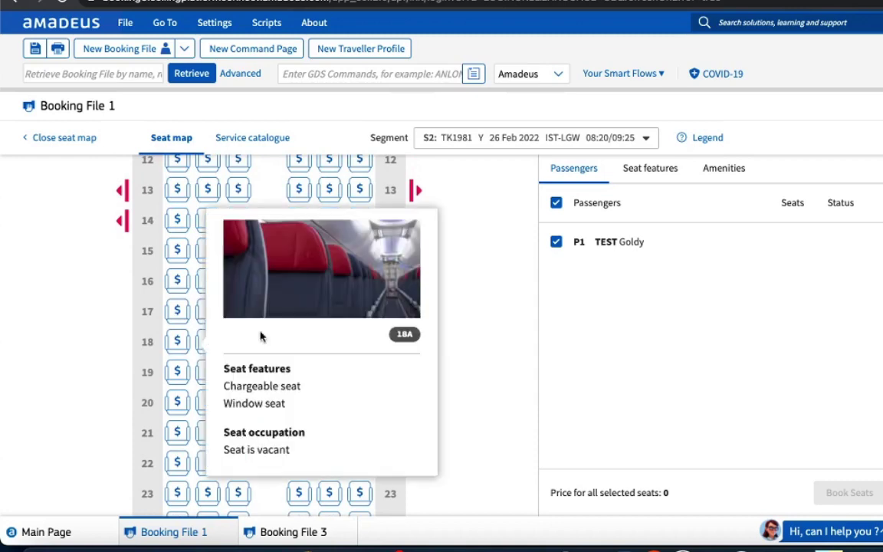
scroll(462, 369, up, 5)
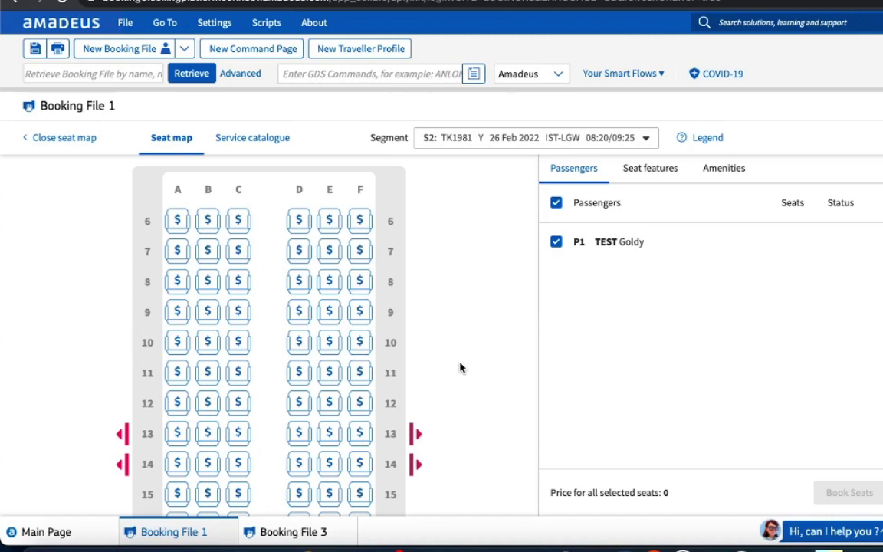
Review rows 6 to 32 once more, and close the TK1981 seat map to return to the booking's command page.
mouse_move(179, 222)
scroll(479, 417, down, 6)
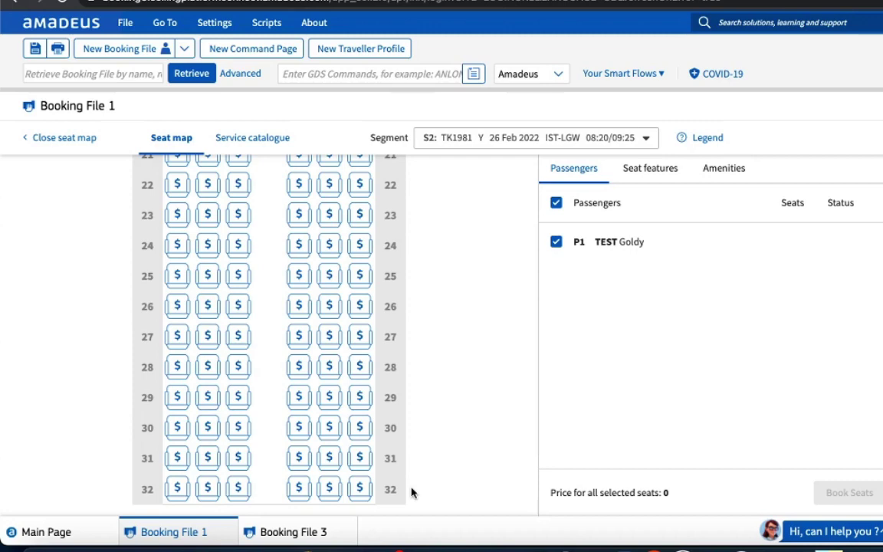
scroll(490, 390, up, 7)
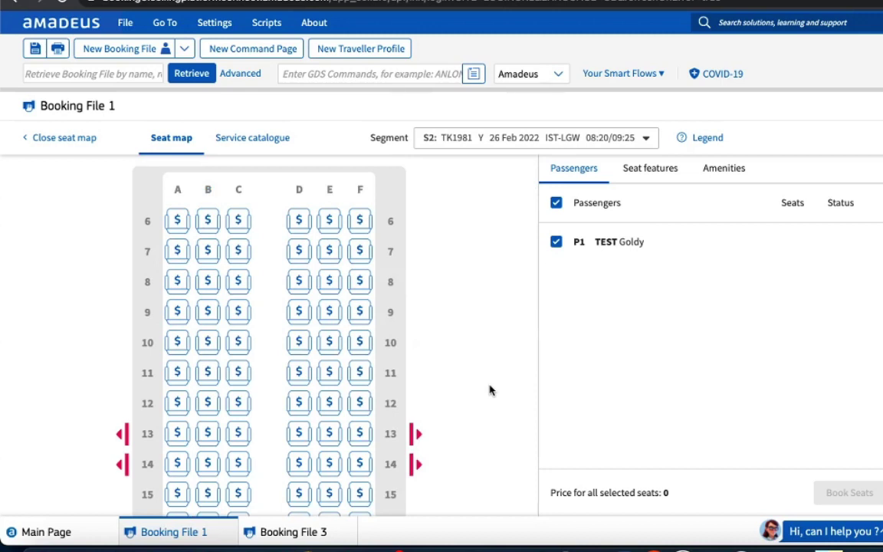
click(52, 139)
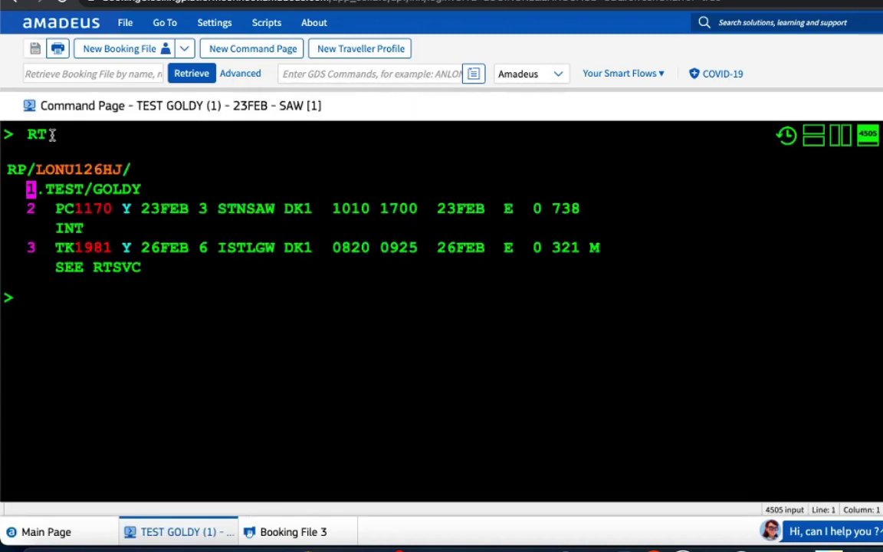